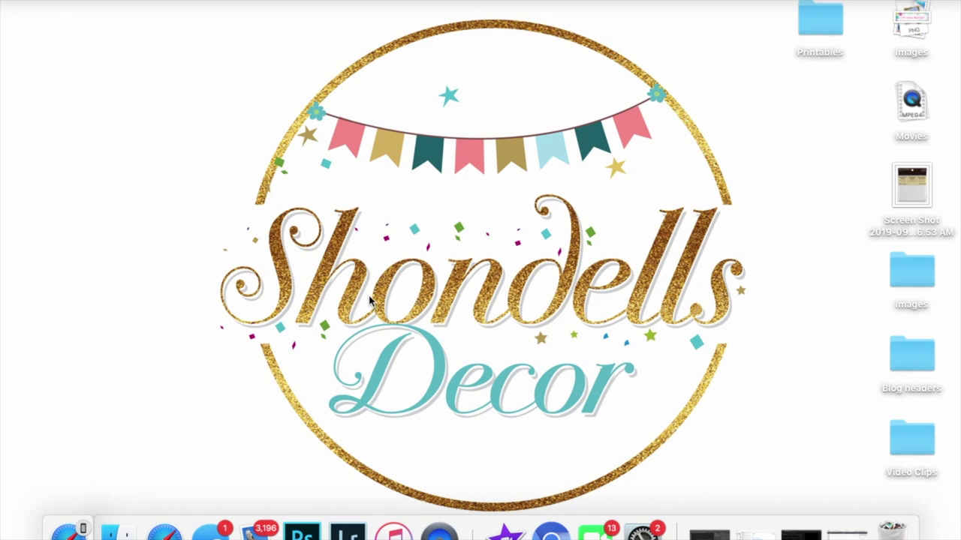
Restore the Safari window showing Cricut Design Space from the Dock
left_click(170, 534)
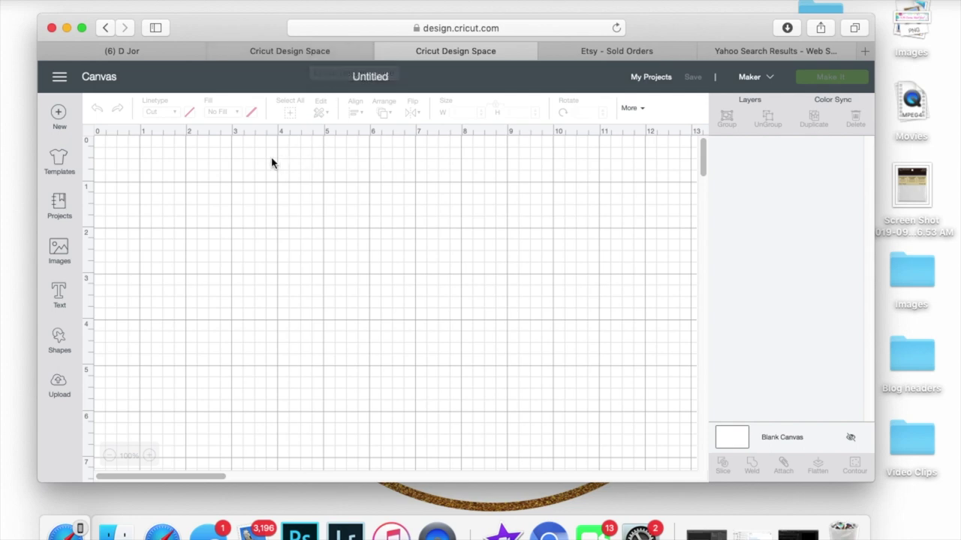
Finish the astro2 make session and look up circle image #M42C7B from the saved backing project
left_click(289, 51)
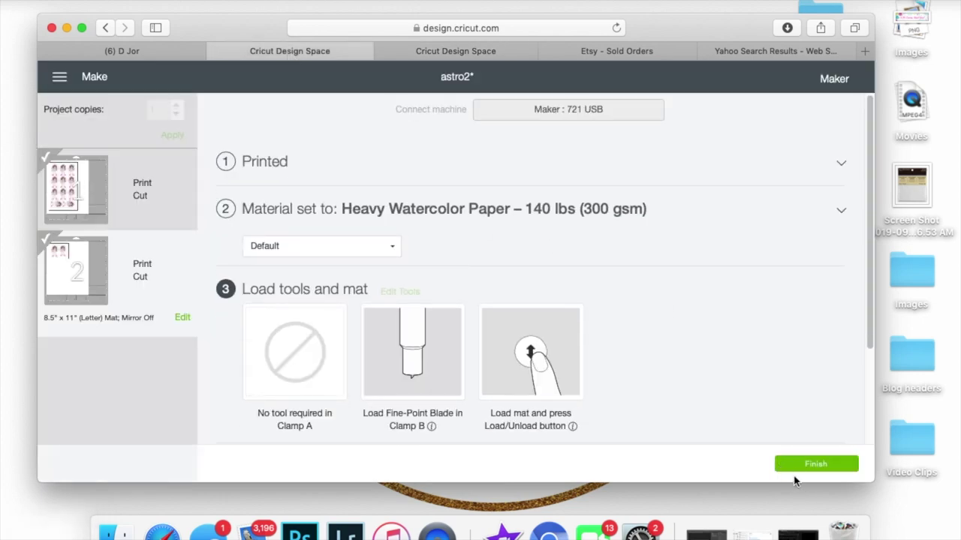
left_click(793, 470)
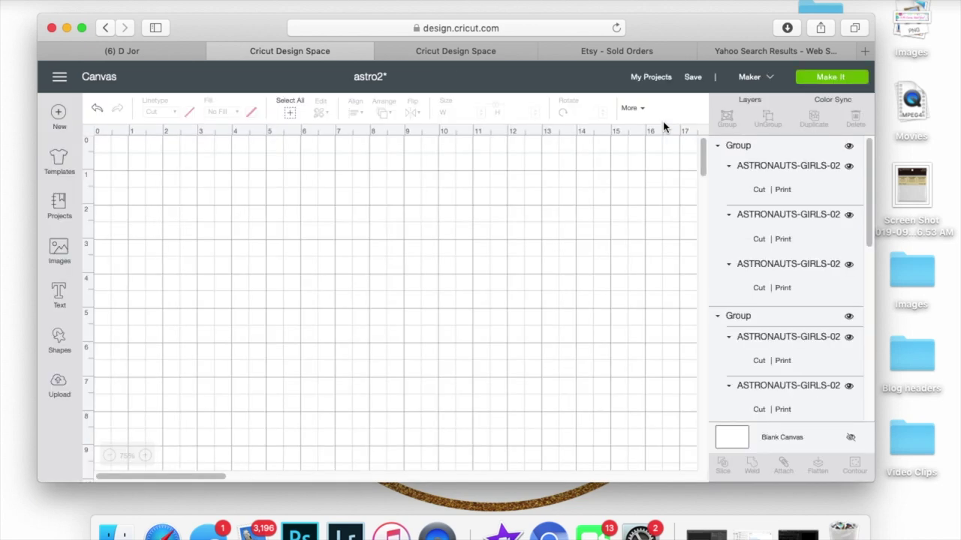
left_click(648, 78)
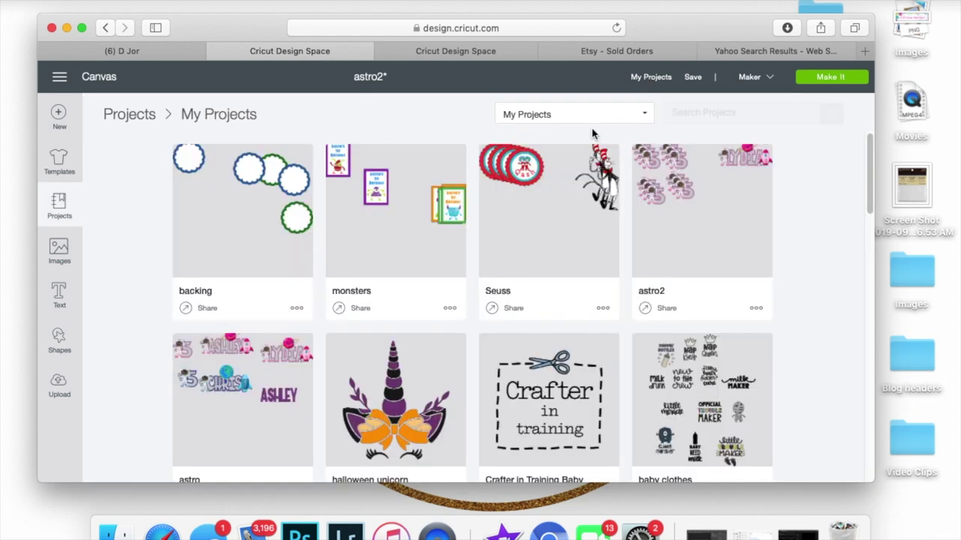
left_click(202, 203)
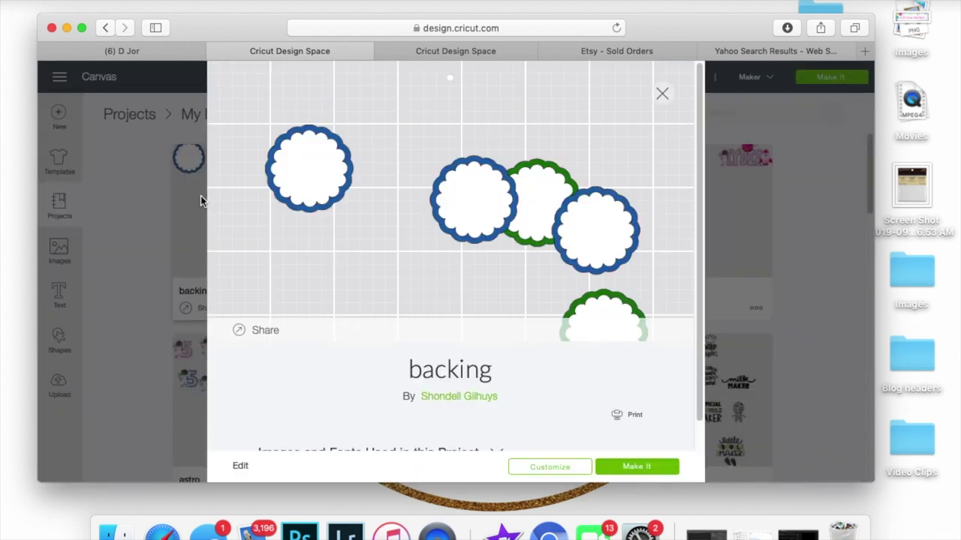
scroll(403, 341, "down", 1)
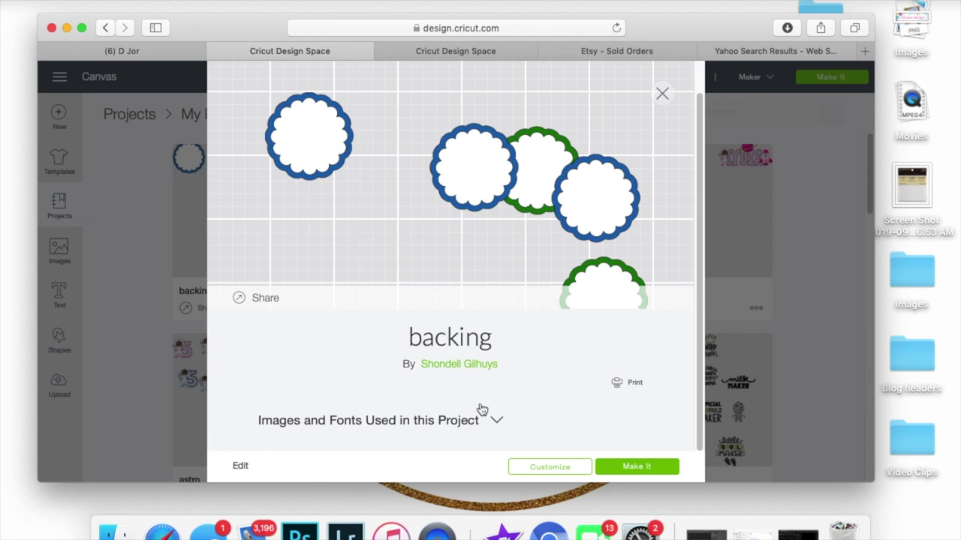
scroll(451, 337, "down", 4)
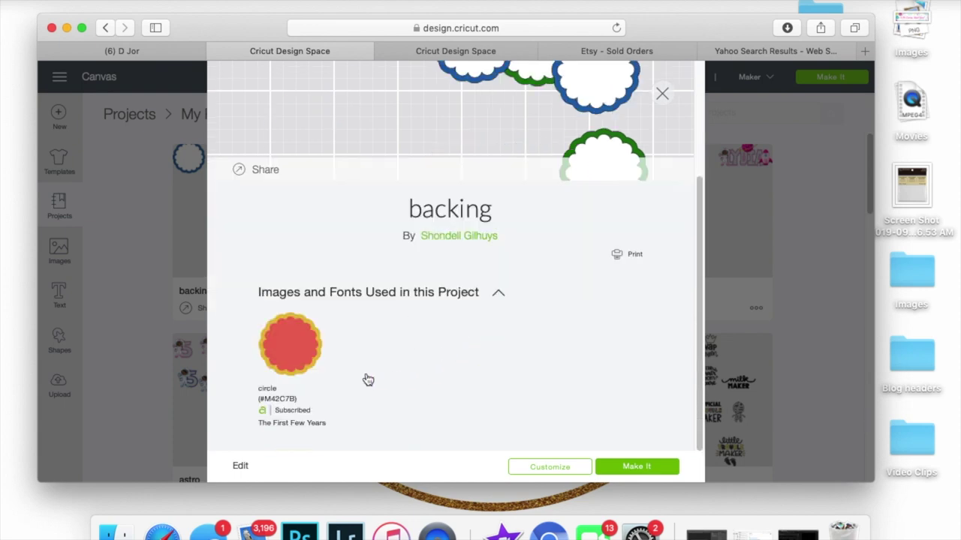
left_click(280, 402)
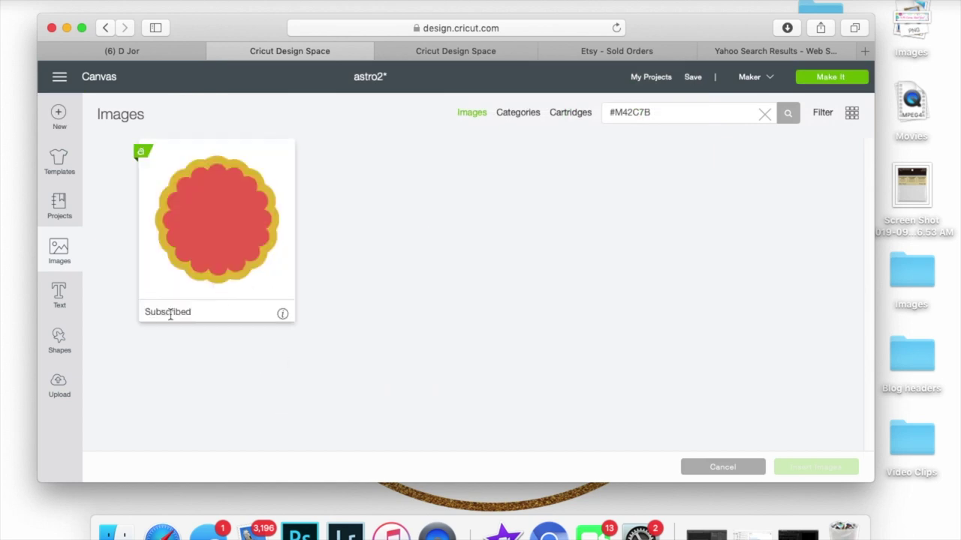
View the scalloped circle's details, then return to the astro2 canvas without inserting it
left_click(282, 313)
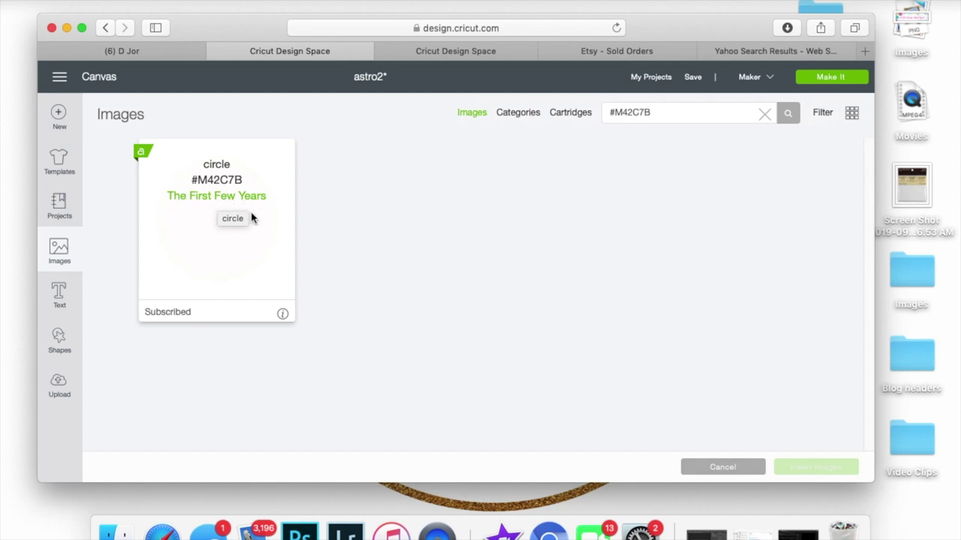
left_click(100, 77)
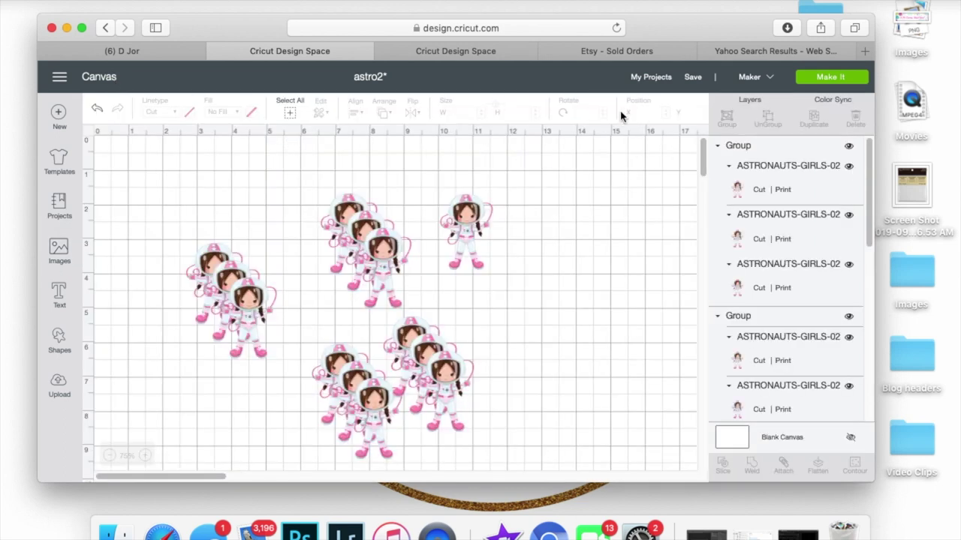
Load the saved backing project onto the canvas, replacing the unsaved astro2 design
left_click(642, 80)
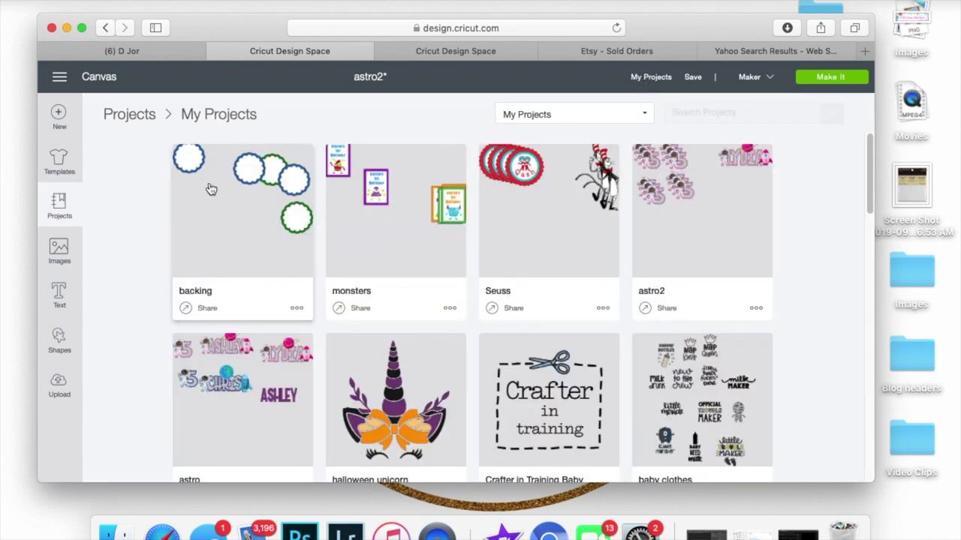
left_click(344, 291)
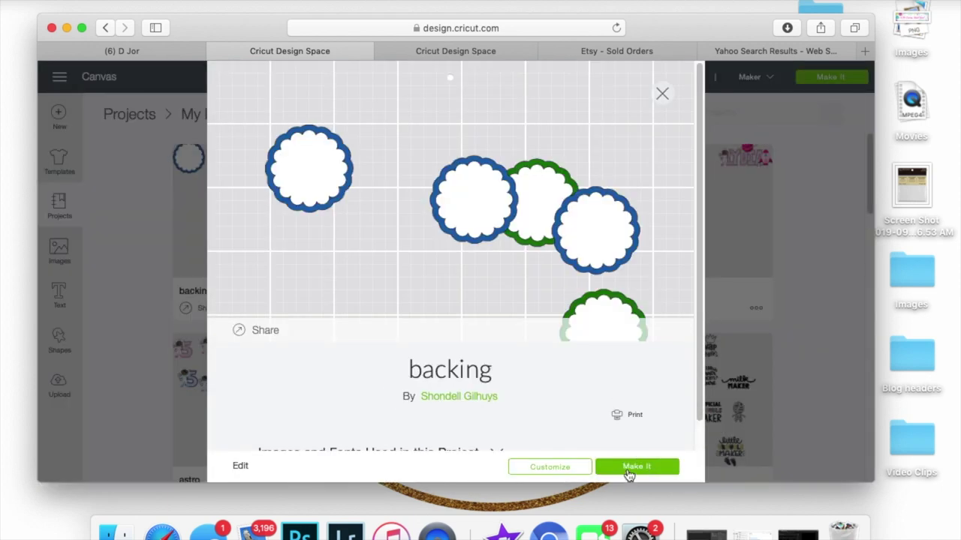
left_click(556, 470)
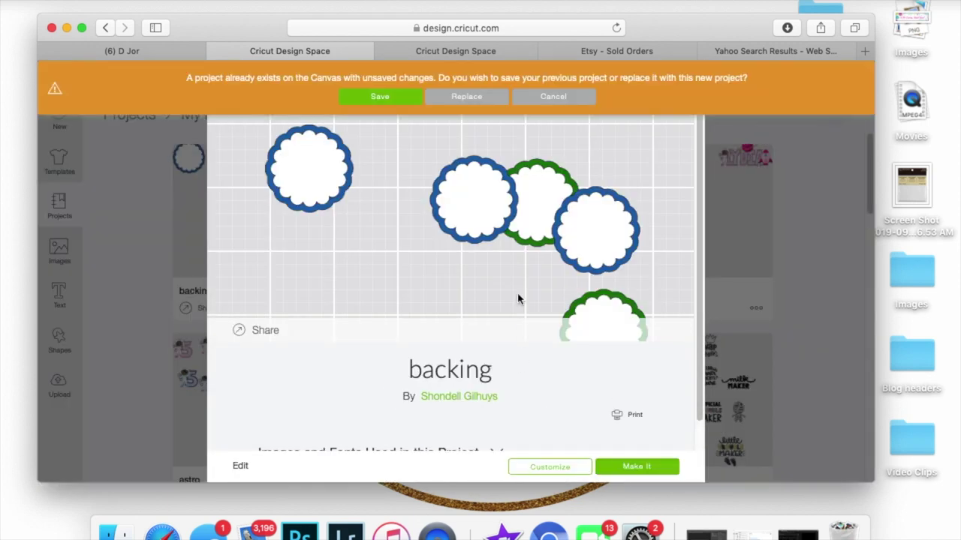
left_click(445, 102)
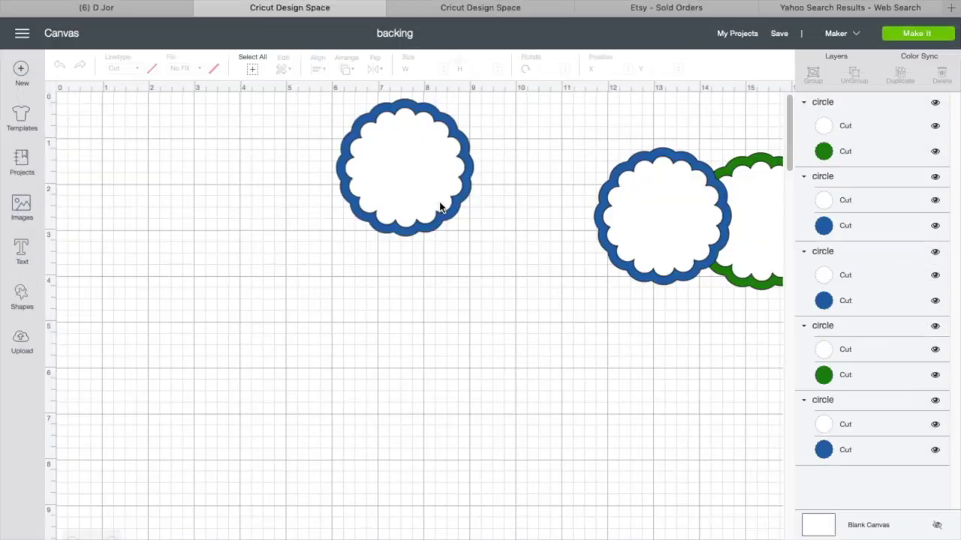
Ungroup the top-left scalloped circle and move its white inner circle off to the left
left_click_drag(426, 185, 263, 229)
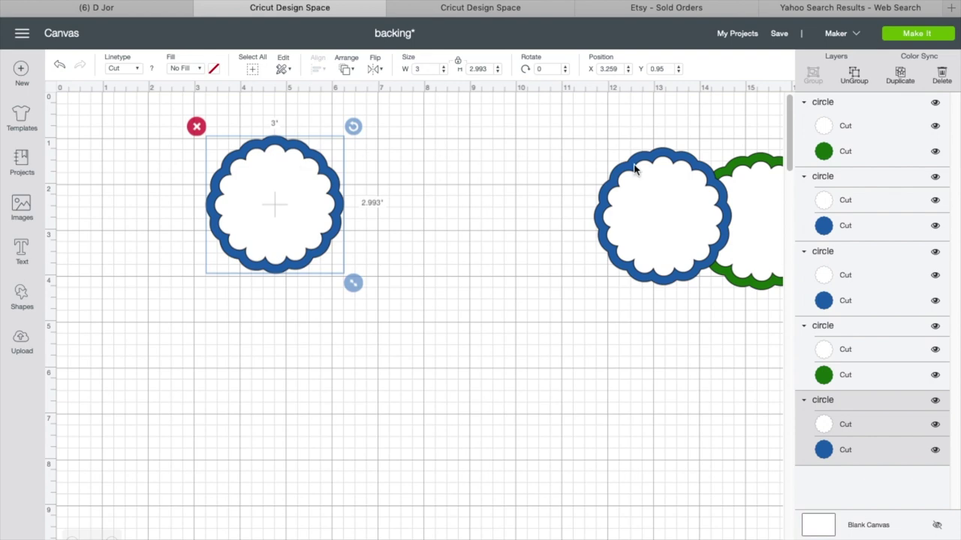
left_click(854, 78)
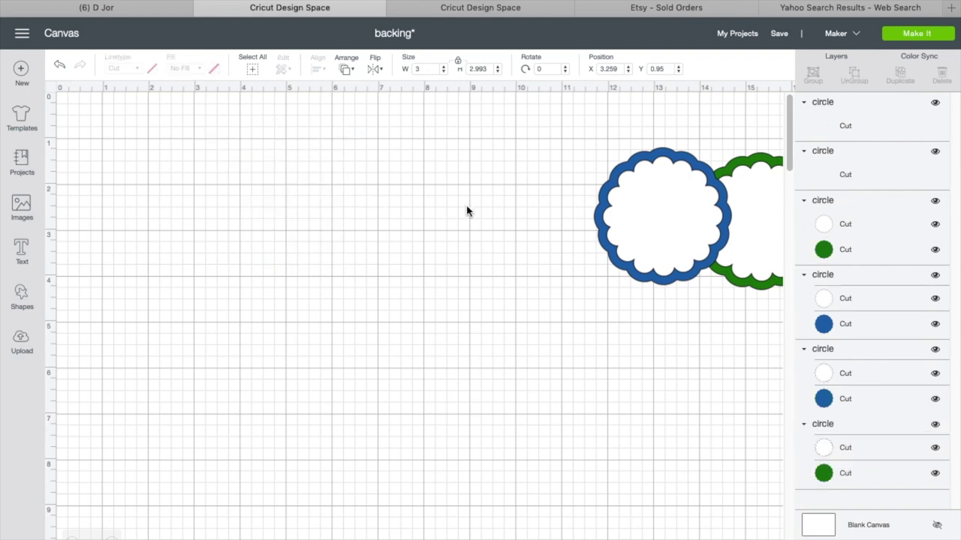
left_click_drag(308, 200, 518, 179)
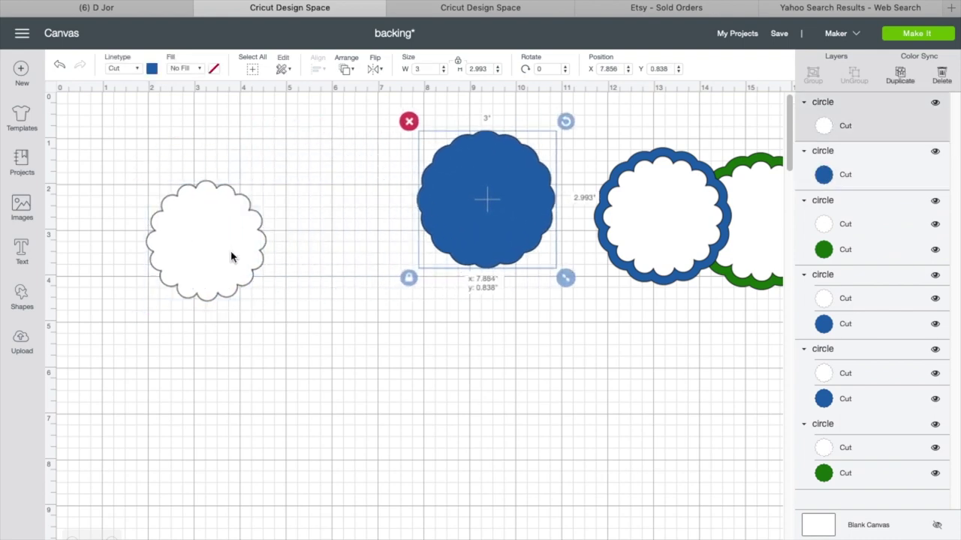
left_click_drag(231, 255, 294, 204)
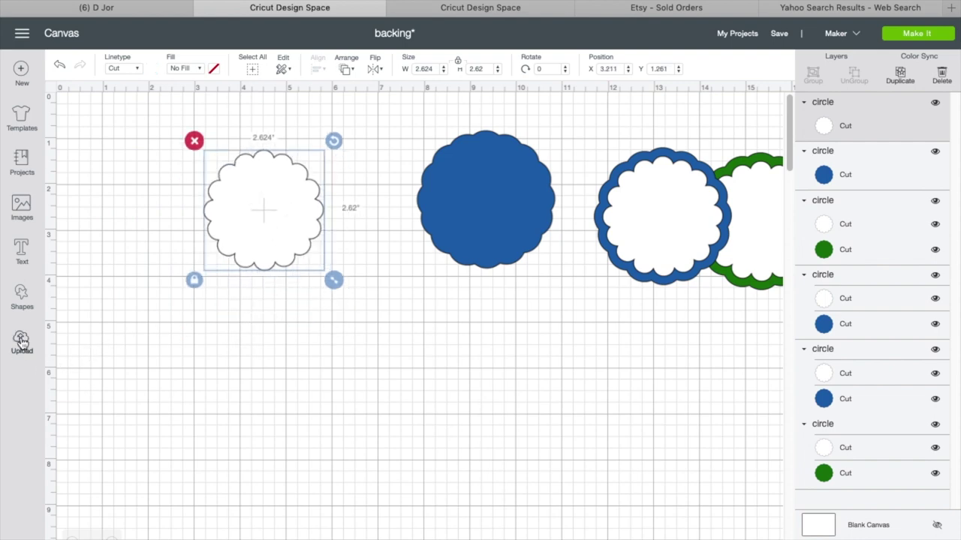
left_click(22, 342)
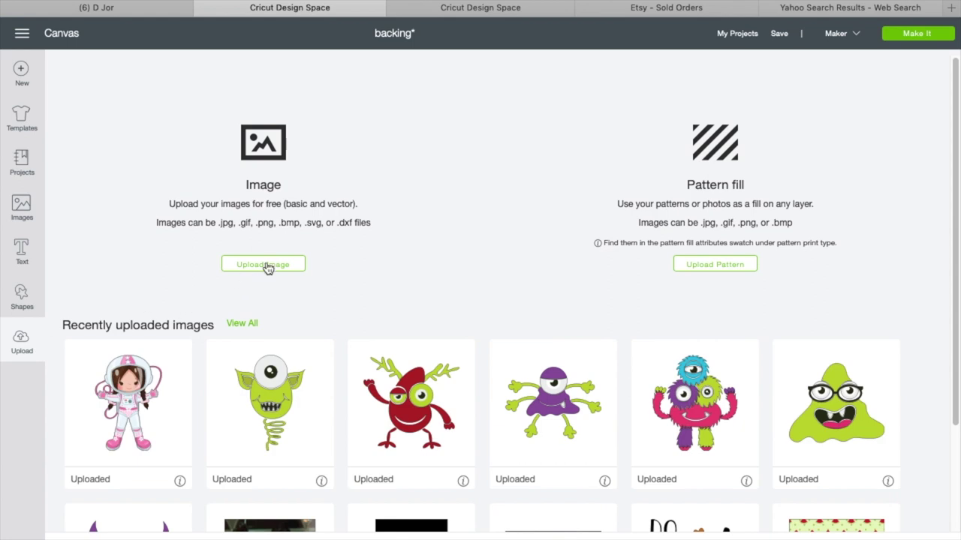
Choose IMG_0104.JPG from the Downloads folder as the new image to upload
left_click(264, 265)
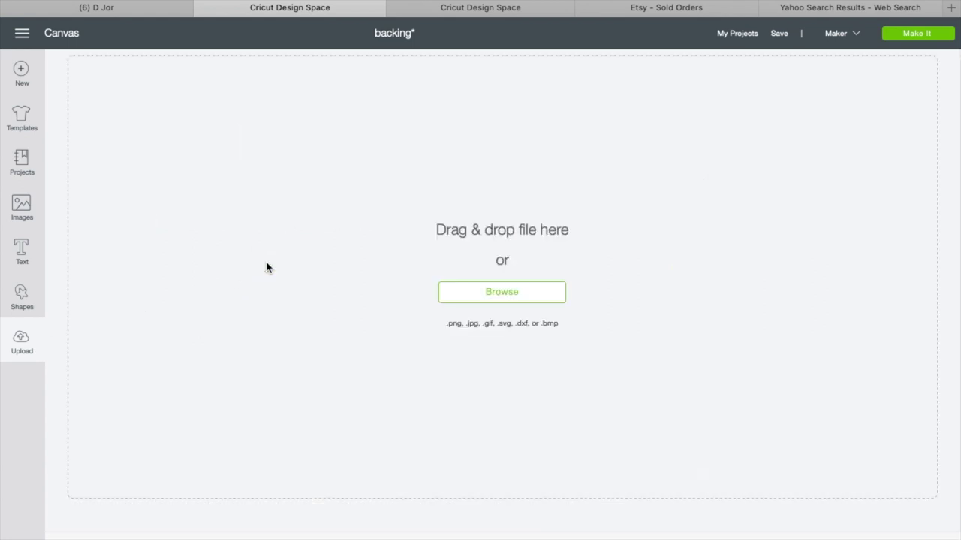
left_click(501, 292)
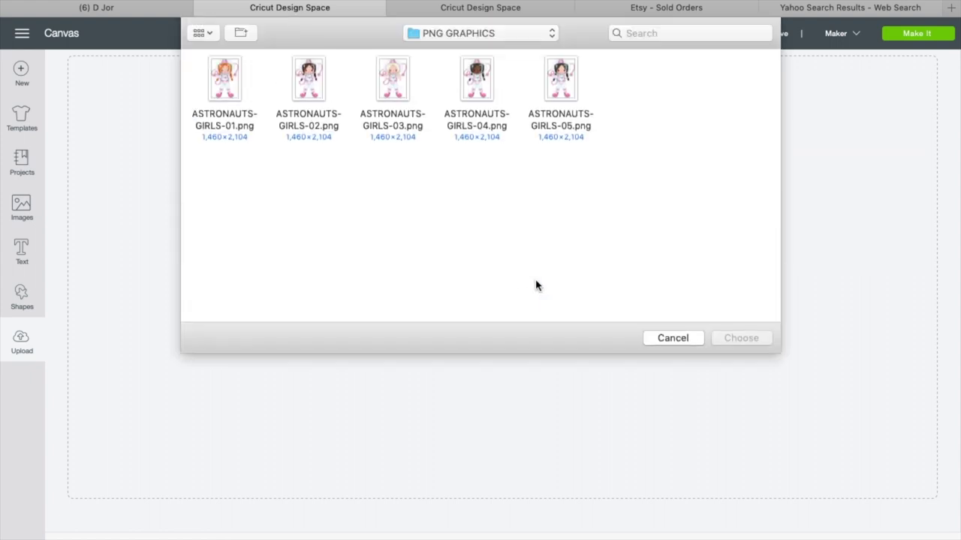
left_click(497, 33)
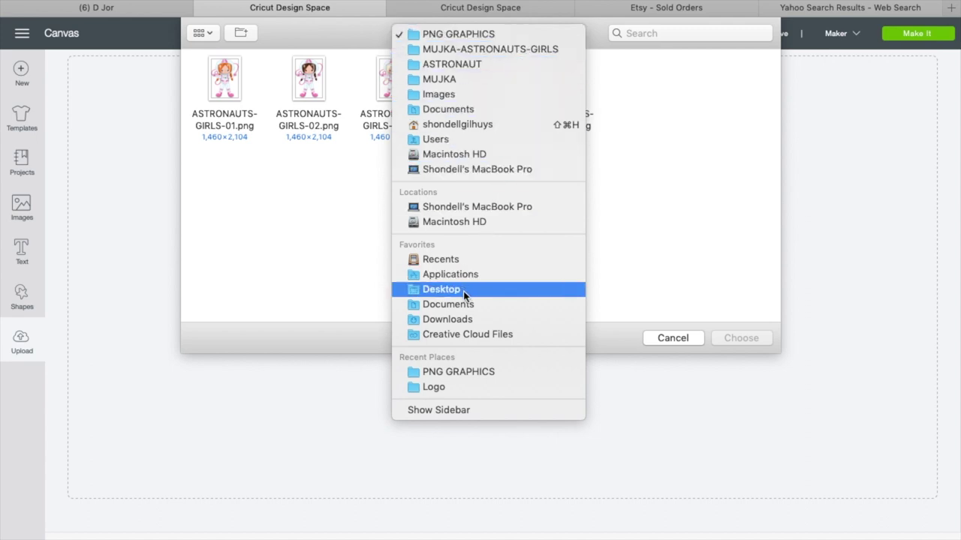
left_click(463, 323)
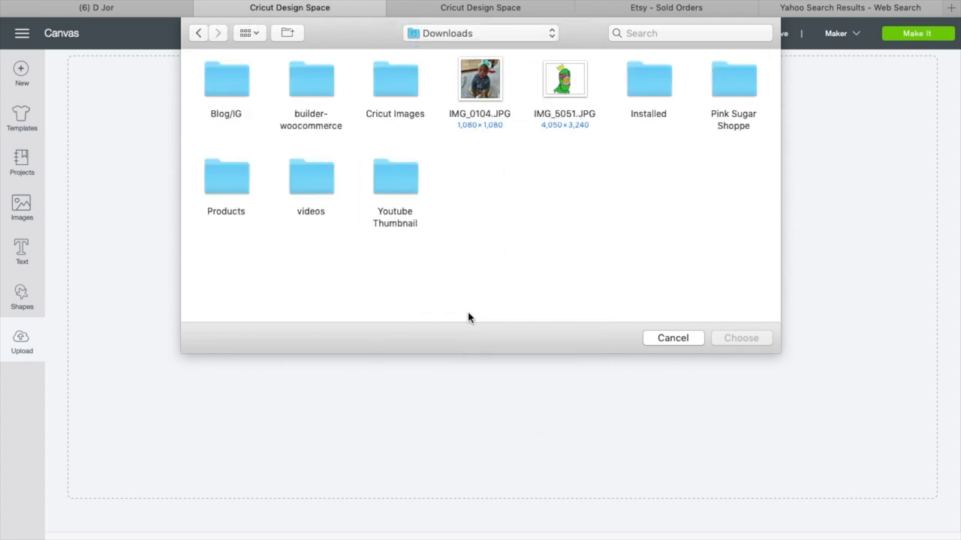
left_click(491, 76)
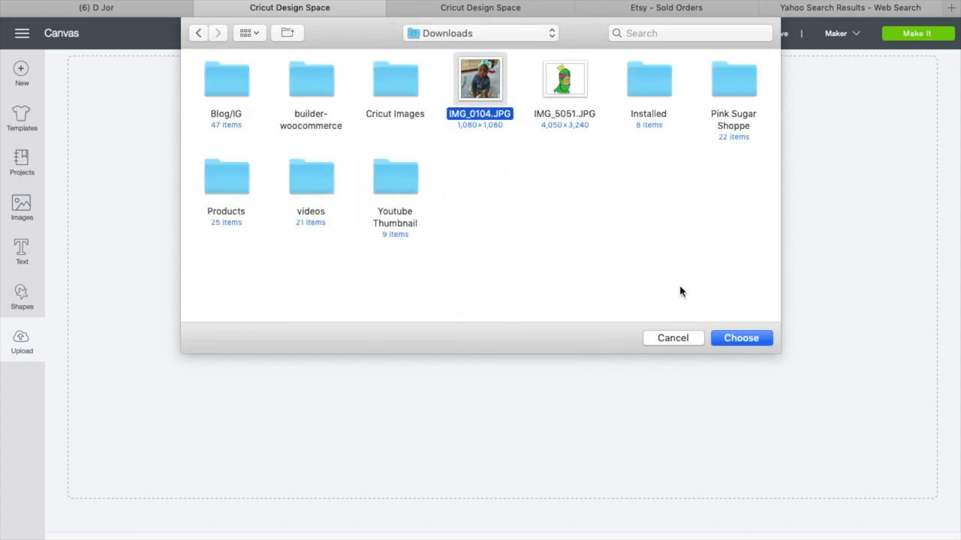
left_click(729, 338)
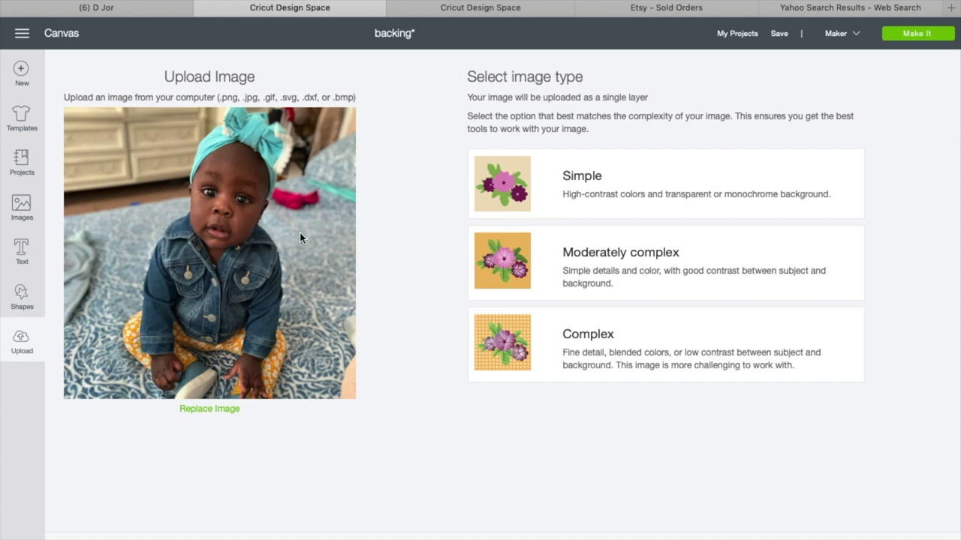
Upload IMG_0104 as a Complex image and insert it onto the backing canvas
left_click(588, 339)
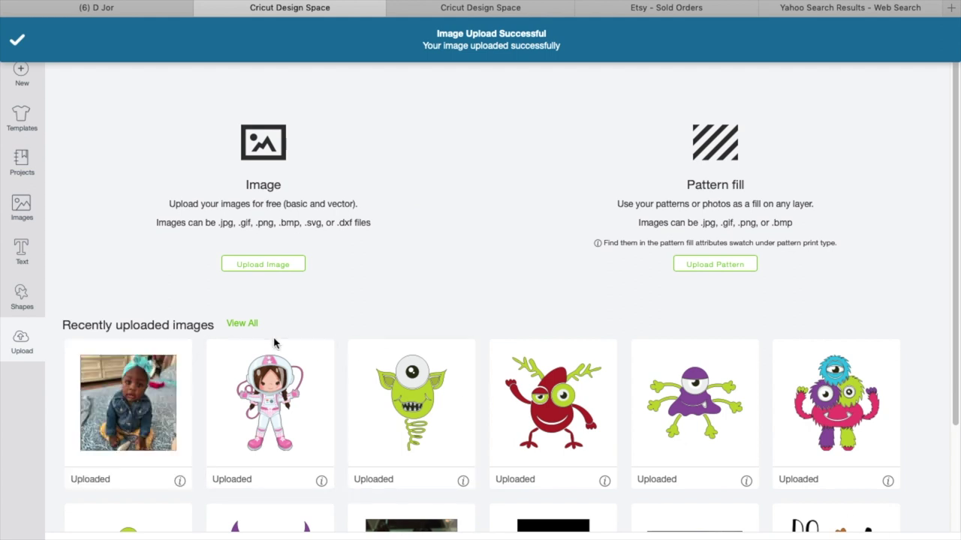
left_click(120, 371)
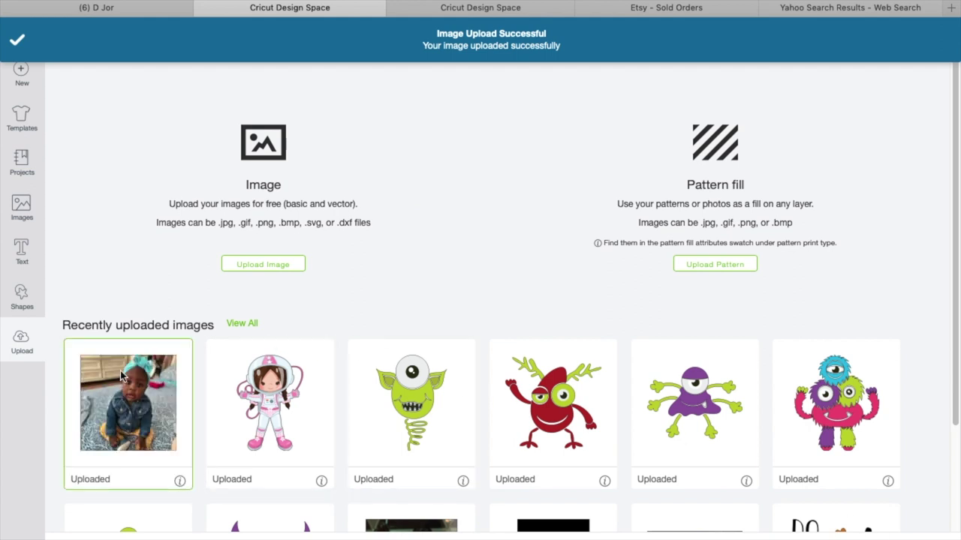
left_click(917, 33)
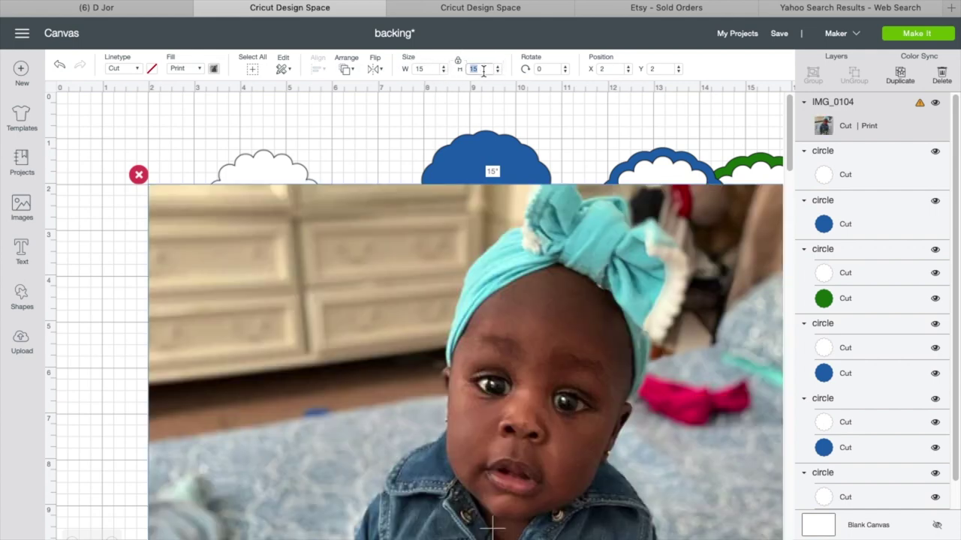
Size the photo to 3 inches and bring the white scalloped circle in front of it
key("Return")
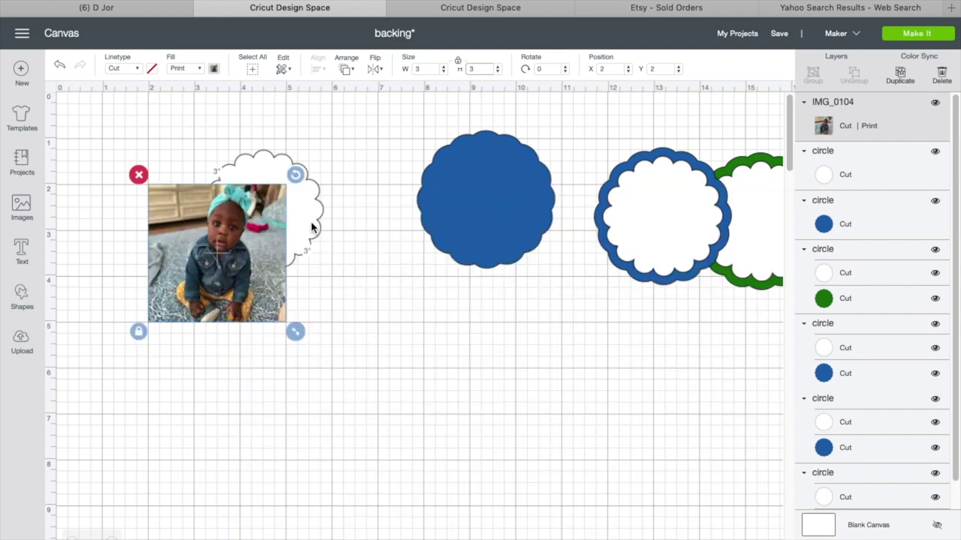
left_click_drag(319, 231, 392, 219)
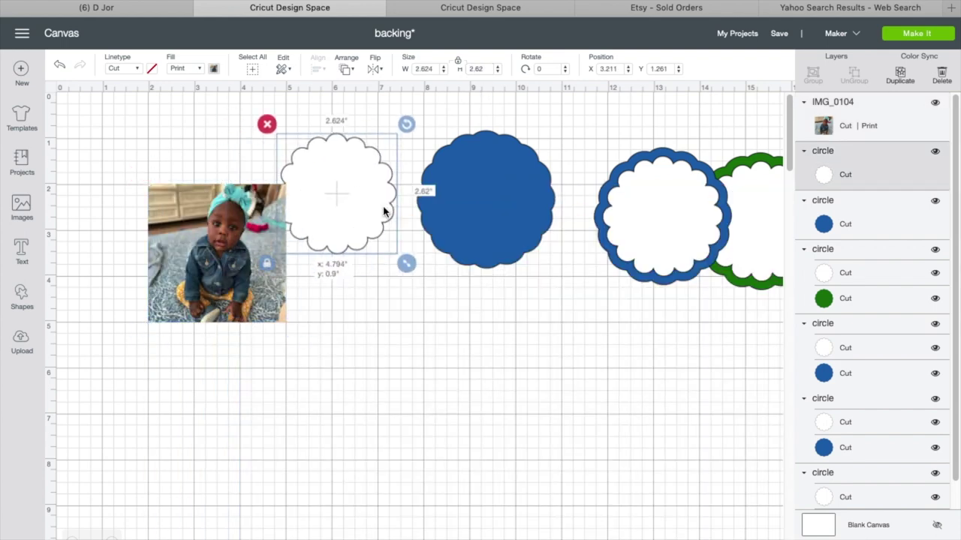
left_click(350, 69)
left_click(385, 147)
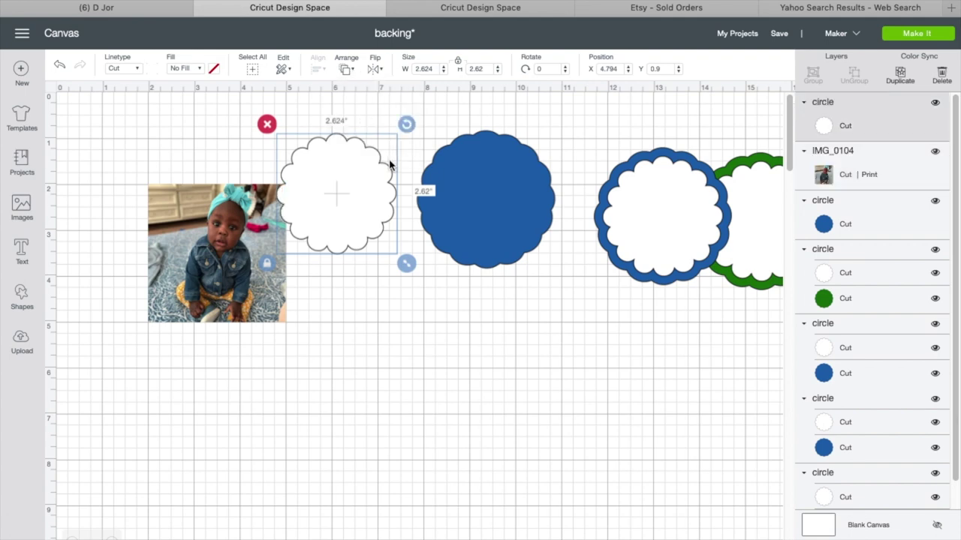
left_click_drag(361, 189, 212, 203)
key("ctrl+z")
left_click_drag(335, 215, 223, 224)
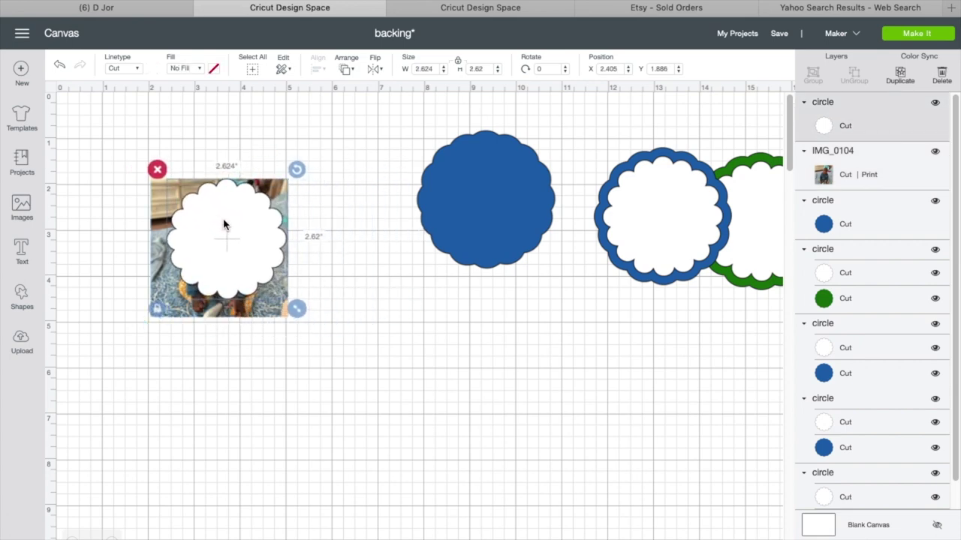
key("ctrl+z")
Resize the photo to about 3.2 inches with the white circle centred over the baby's face
left_click(235, 219)
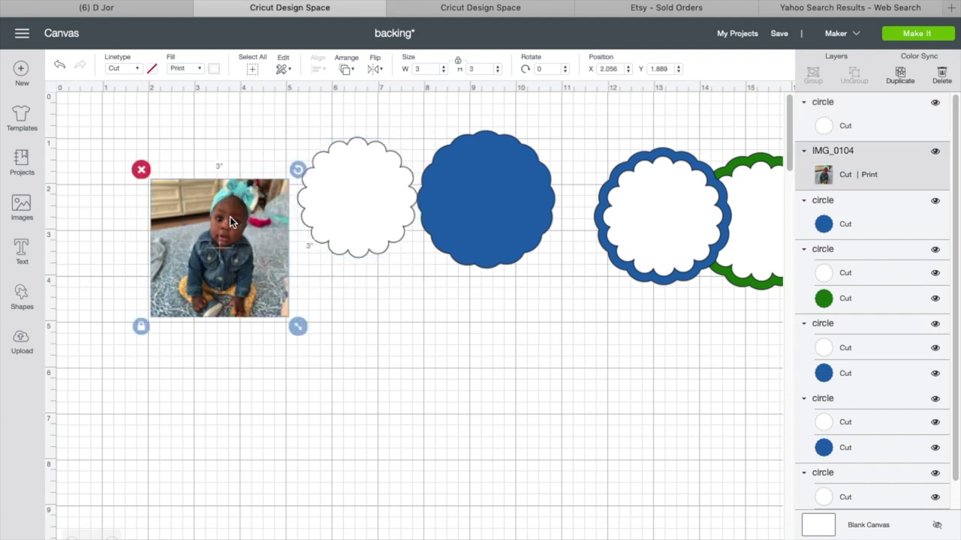
left_click_drag(297, 328, 443, 472)
left_click_drag(369, 188, 325, 256)
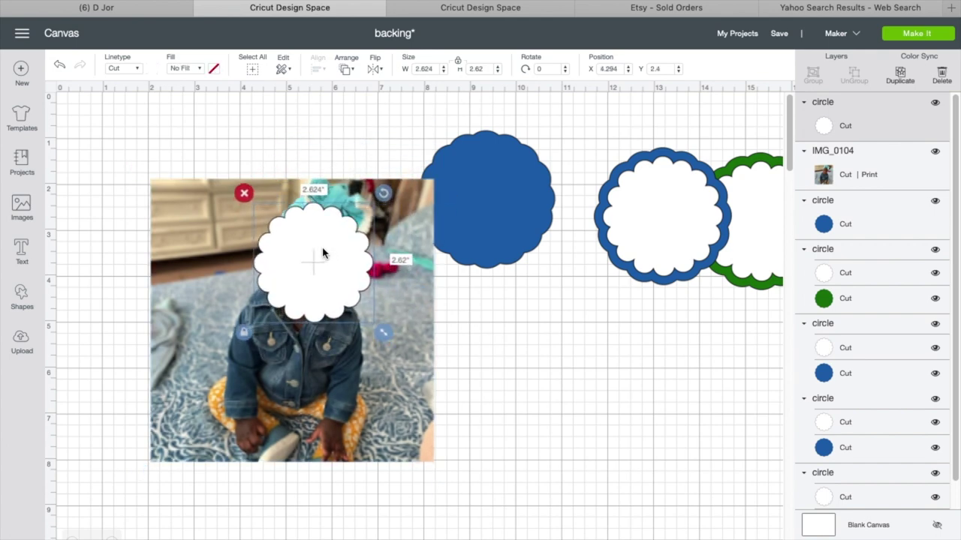
left_click(400, 348)
left_click_drag(440, 467, 375, 362)
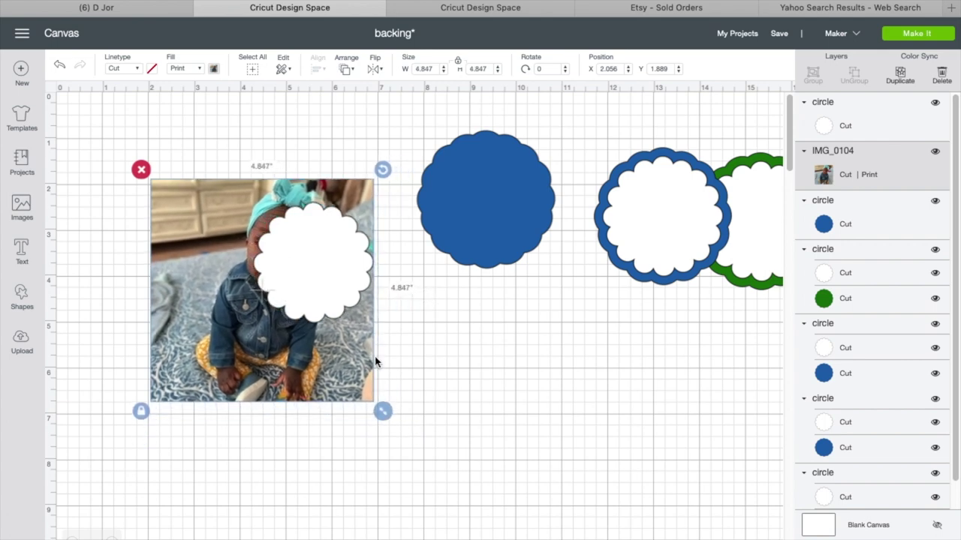
left_click_drag(304, 256, 273, 235)
left_click(367, 397)
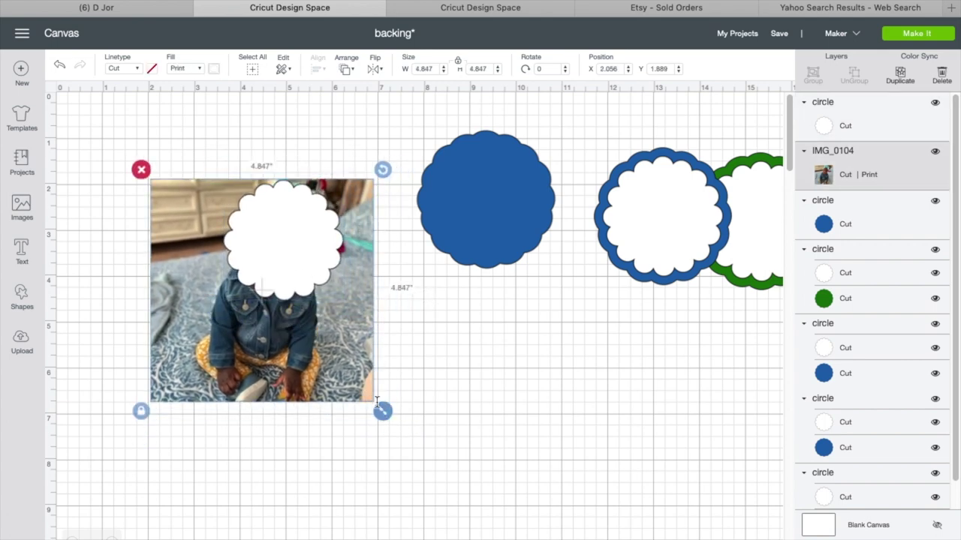
left_click_drag(377, 400, 356, 361)
left_click_drag(303, 319, 319, 325)
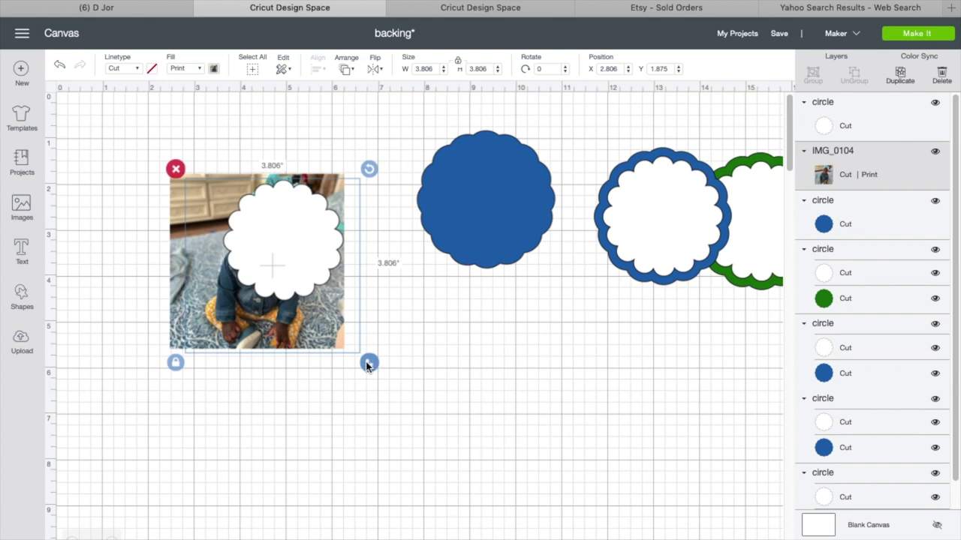
left_click_drag(367, 365, 354, 350)
left_click_drag(300, 324, 303, 326)
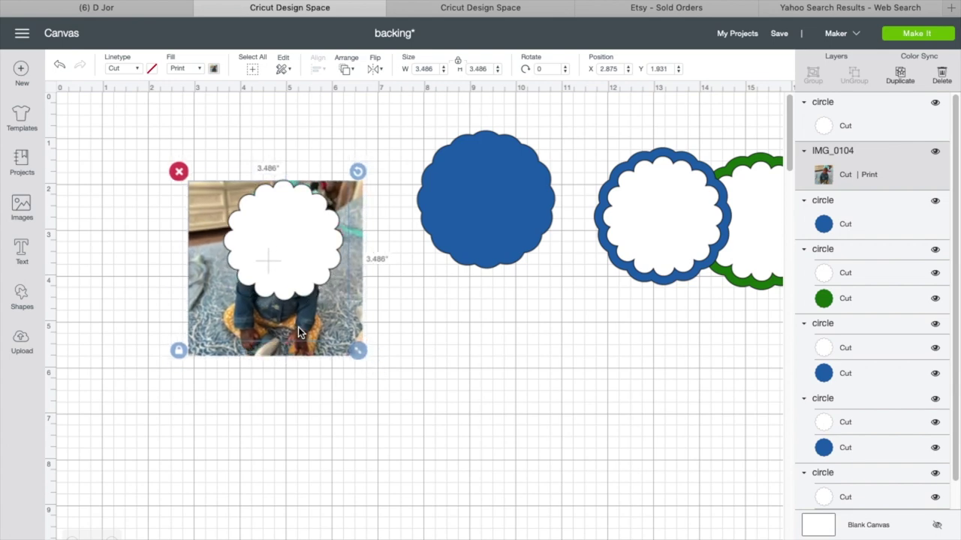
left_click_drag(359, 351, 316, 303)
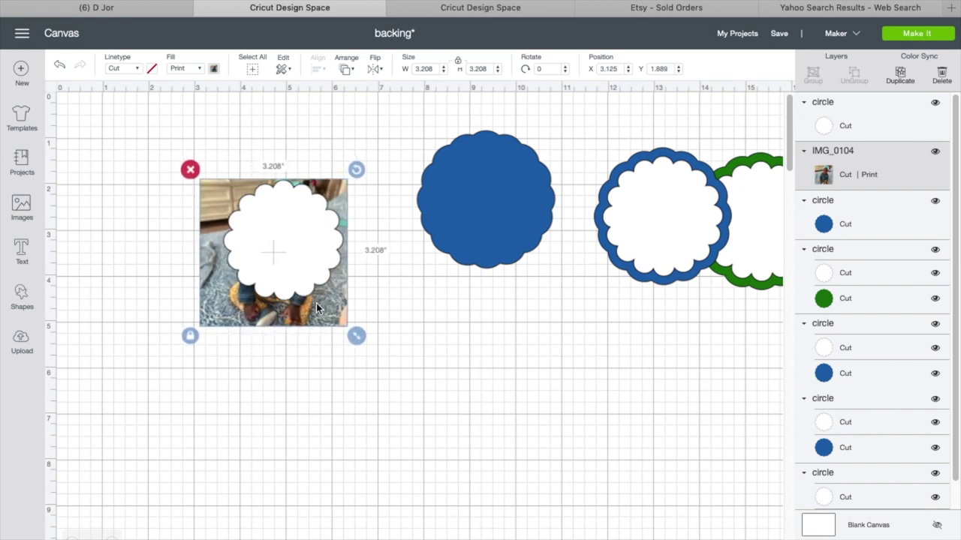
Slice the photo with the white scalloped circle and delete the leftover photo remnant
left_click(223, 159)
left_click_drag(161, 129, 371, 387)
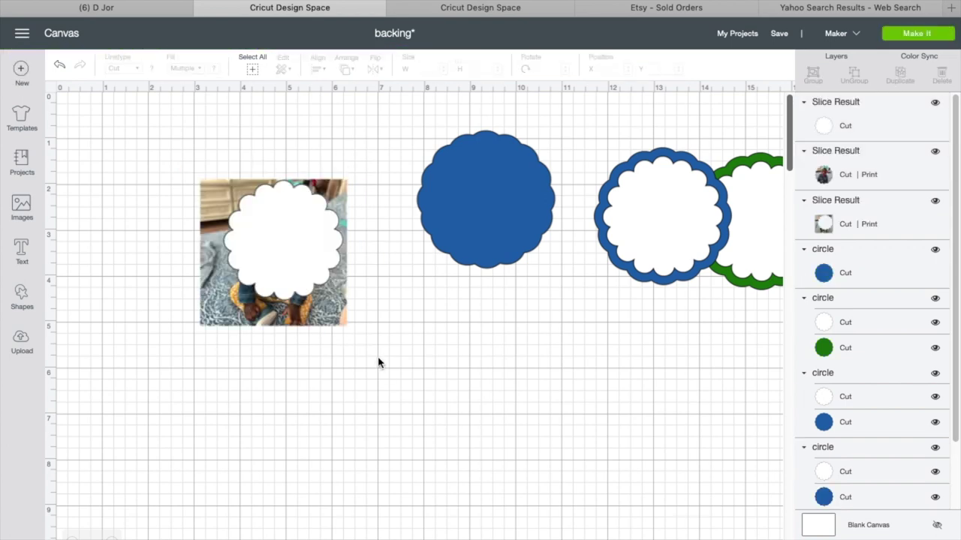
left_click_drag(281, 225, 569, 345)
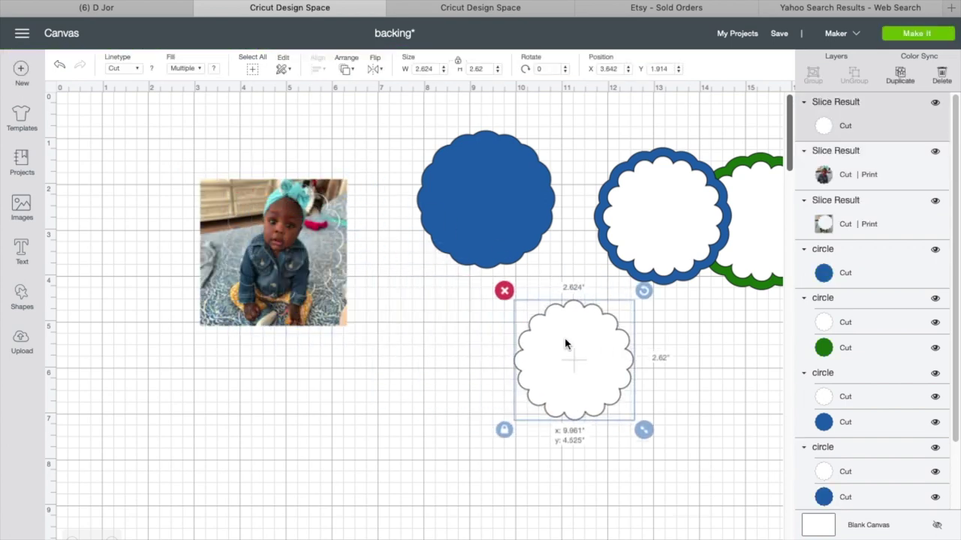
left_click_drag(289, 230, 332, 271)
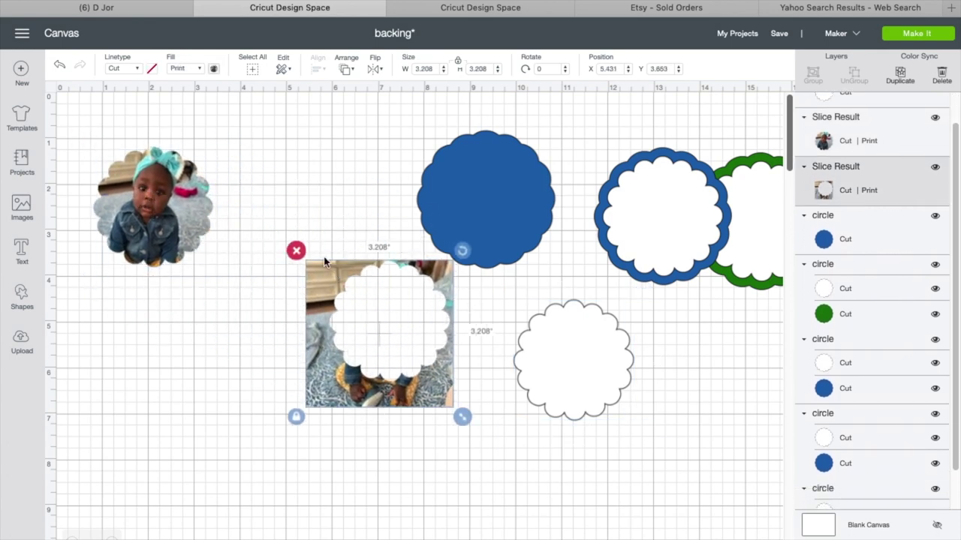
key("Delete")
Centre the scalloped photo on the blue scalloped circle and select both
left_click_drag(442, 214, 325, 234)
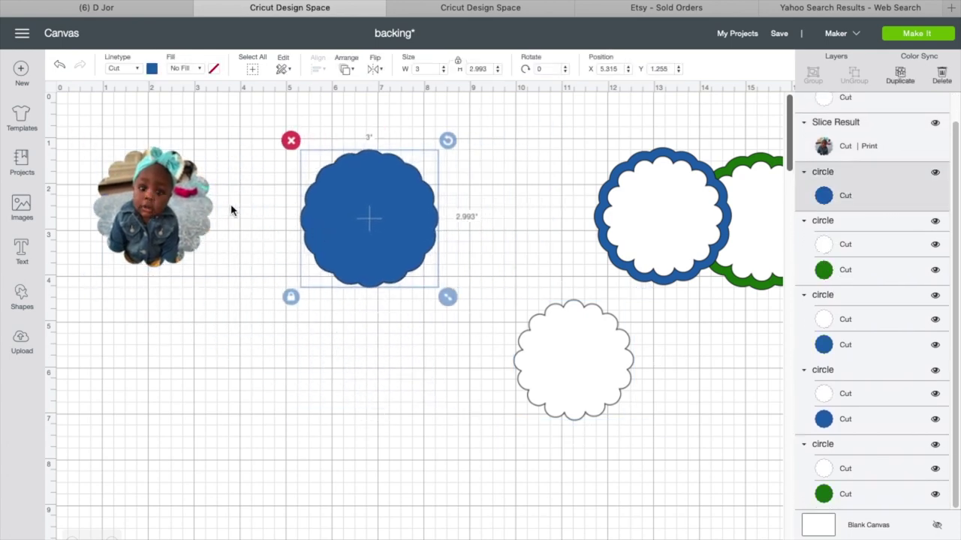
left_click_drag(159, 196, 372, 205)
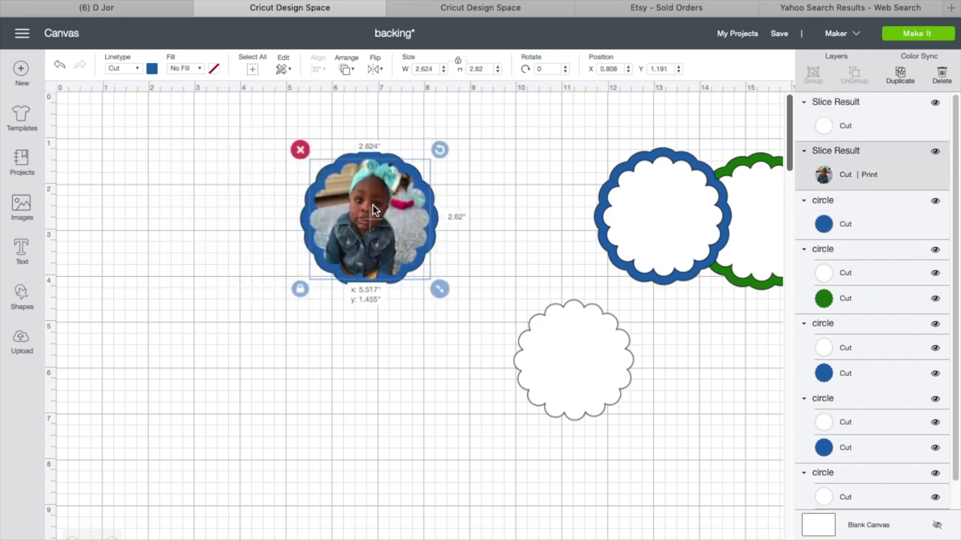
left_click(445, 187)
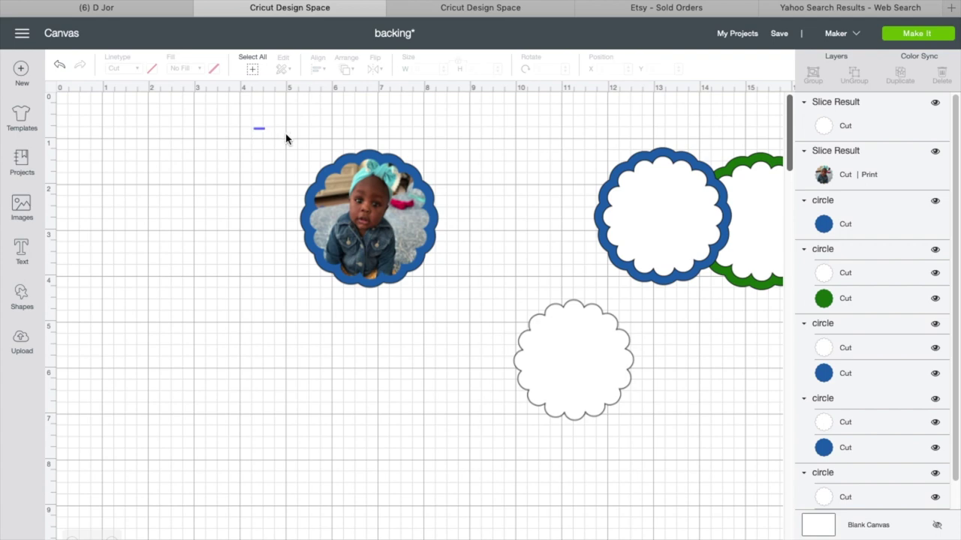
left_click_drag(286, 139, 454, 301)
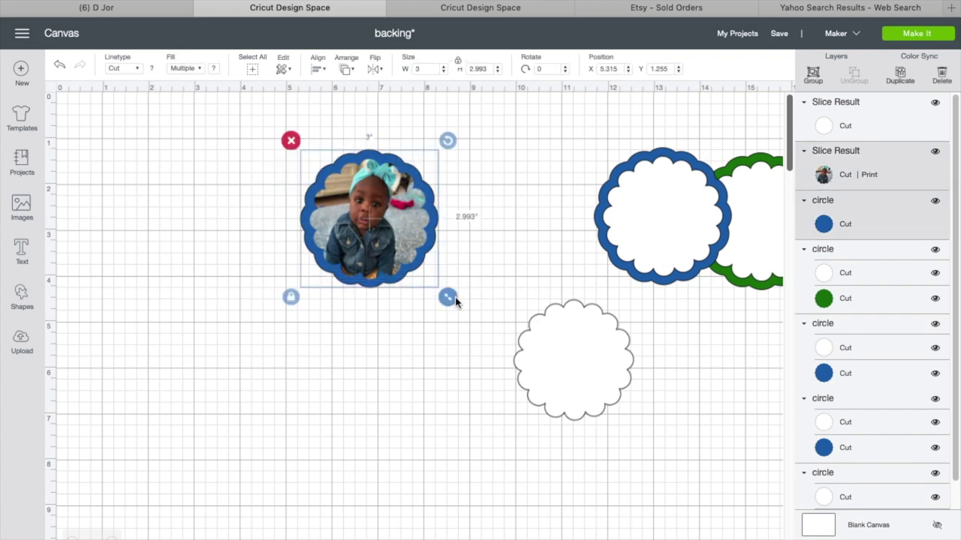
Group the scalloped photo with its blue backing and resize the topper to 2.5 inches wide
left_click(813, 75)
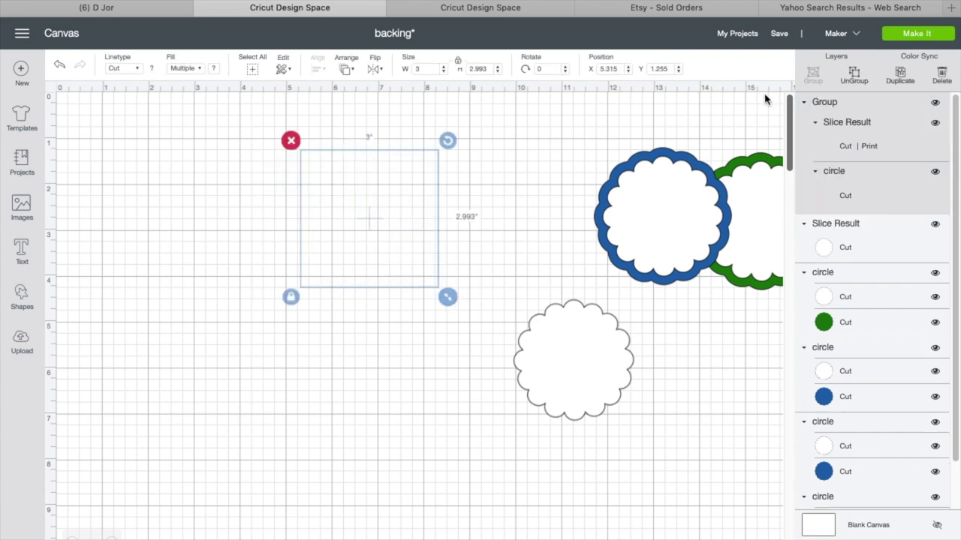
left_click_drag(424, 187, 369, 181)
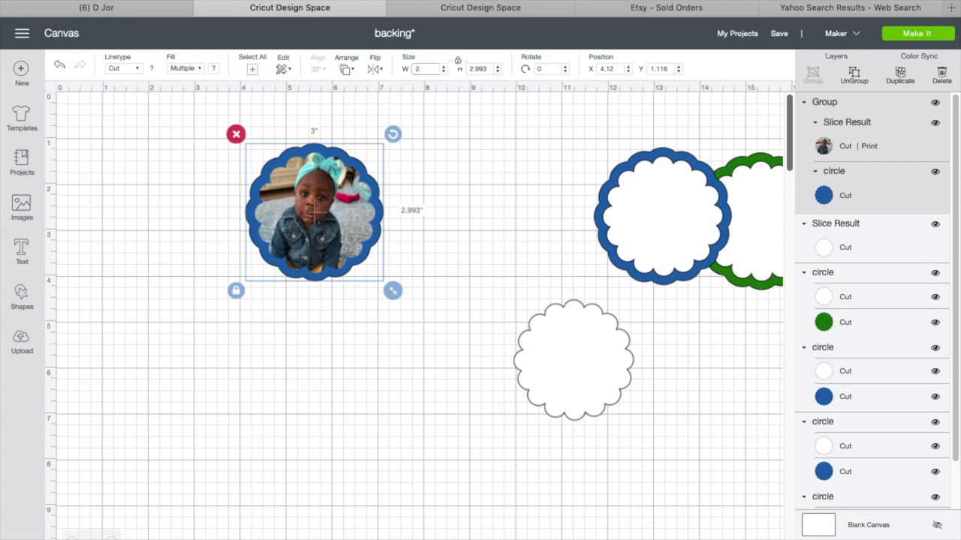
key("Return")
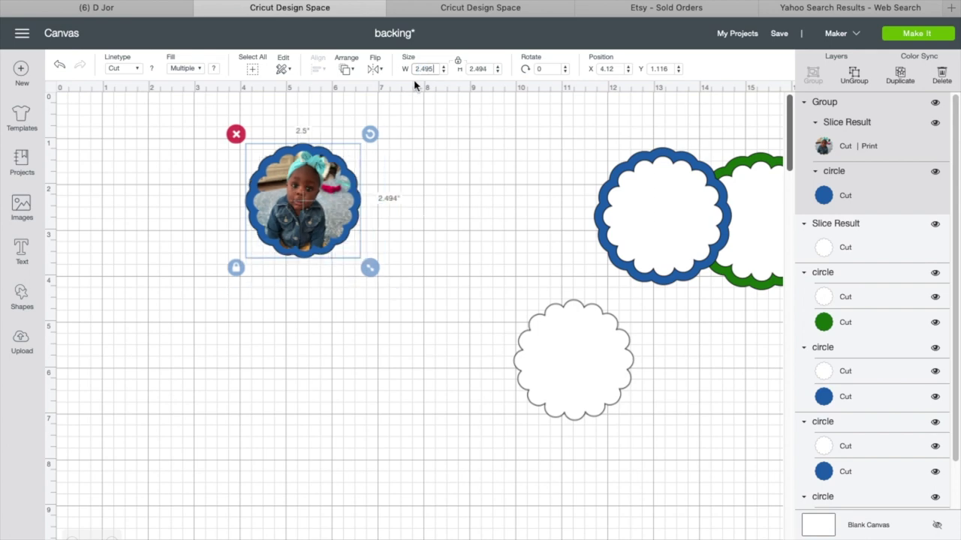
mouse_move(299, 200)
left_mouse_down()
mouse_move(307, 192)
mouse_move(238, 213)
mouse_move(247, 200)
mouse_move(292, 188)
left_mouse_up()
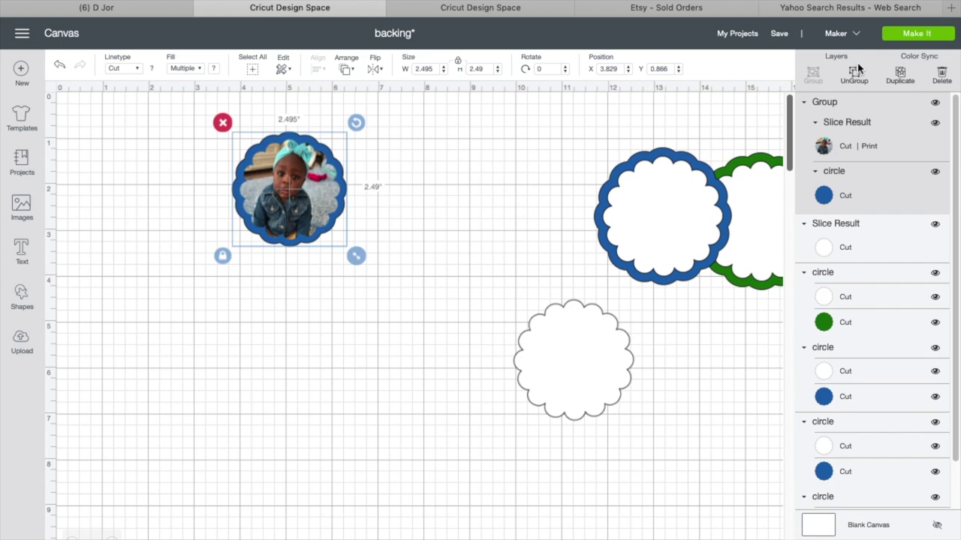
Duplicate the photo topper, ungroup the copy, and pull its photo off the blue backing
left_click(893, 81)
left_click_drag(332, 204, 202, 213)
left_click_drag(274, 188, 402, 167)
left_click_drag(218, 218, 240, 194)
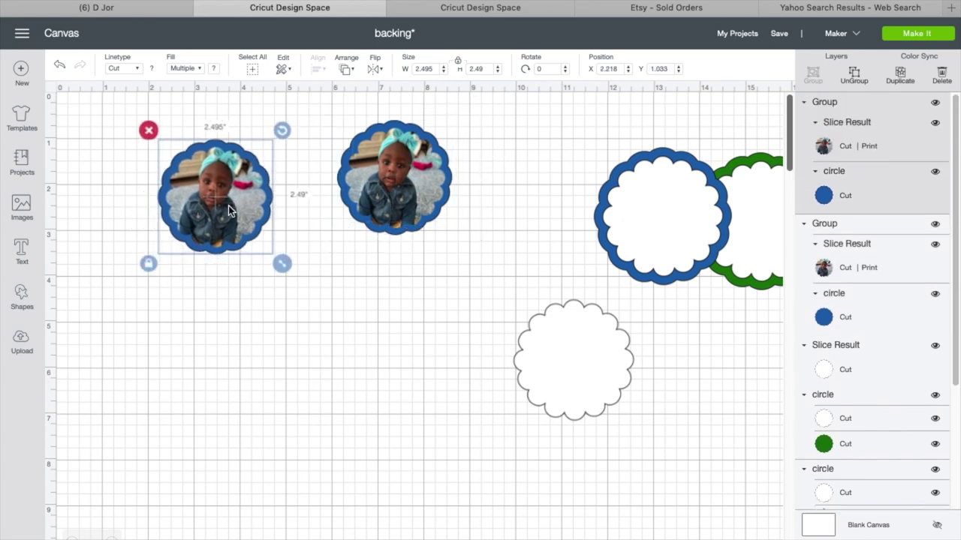
left_click(840, 81)
left_click_drag(219, 203, 333, 303)
Shrink the white scallop to about 1.84 inches and bring it in front of the blue
left_click_drag(528, 332, 249, 191)
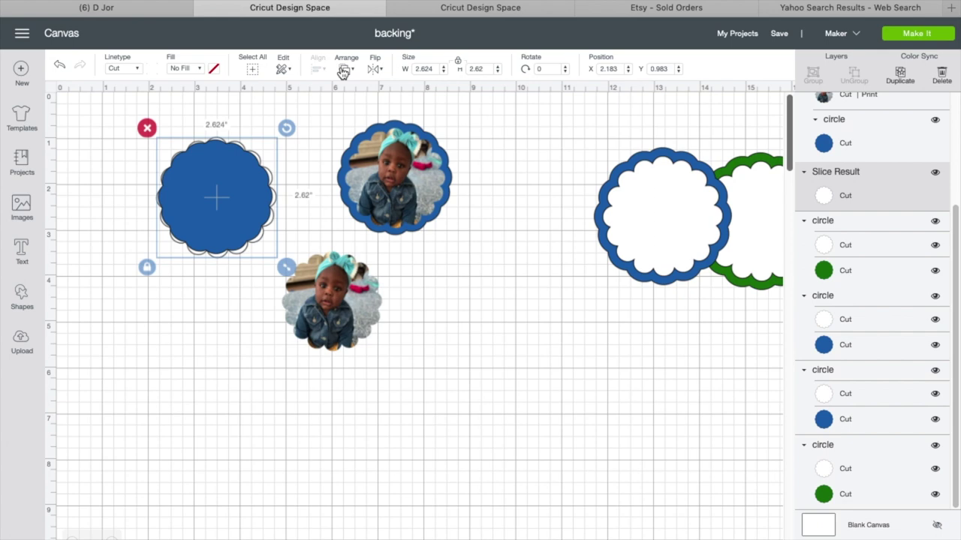
left_click_drag(255, 189, 202, 241)
left_click(251, 228)
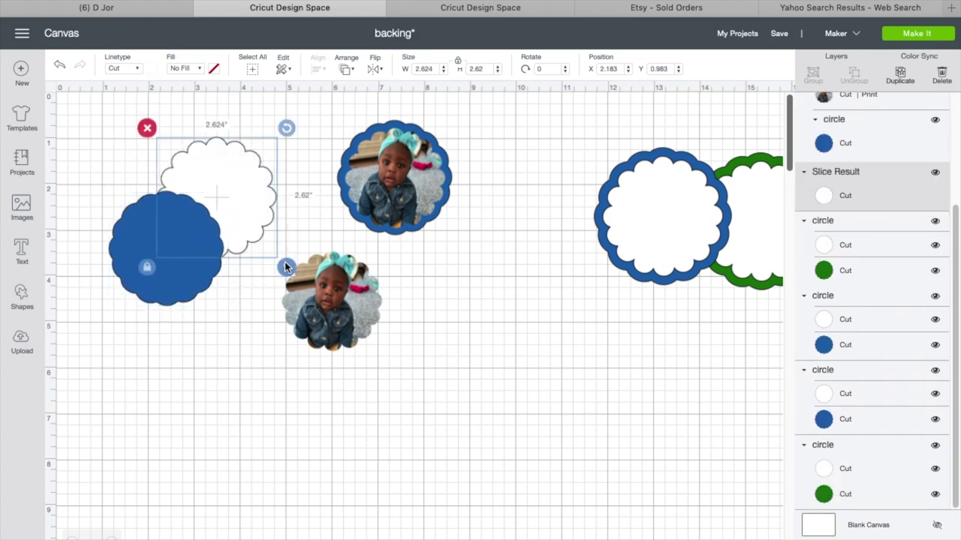
left_click_drag(273, 244, 250, 217)
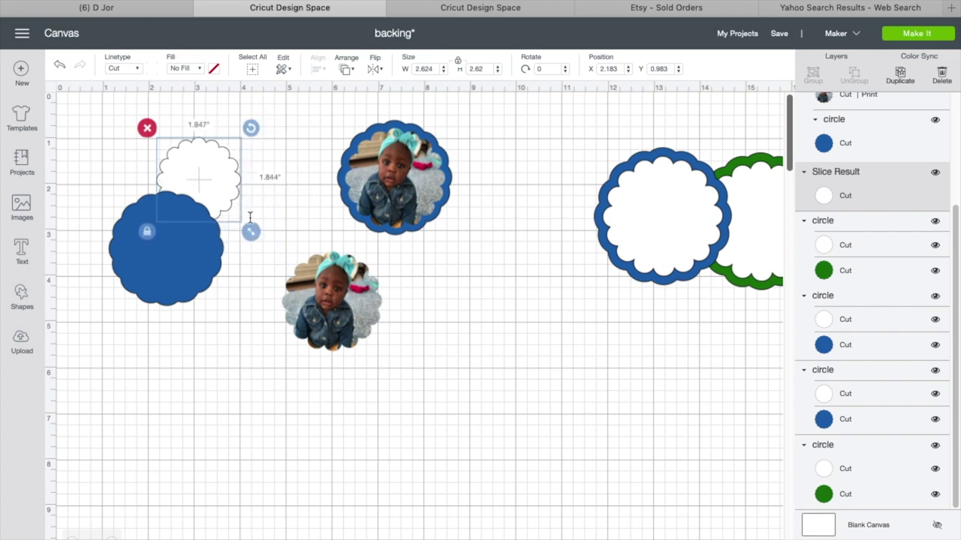
left_click(346, 69)
left_click(383, 146)
Resize the white scallop to 2.124 inches and centre it on the blue backing
left_click_drag(218, 202, 188, 243)
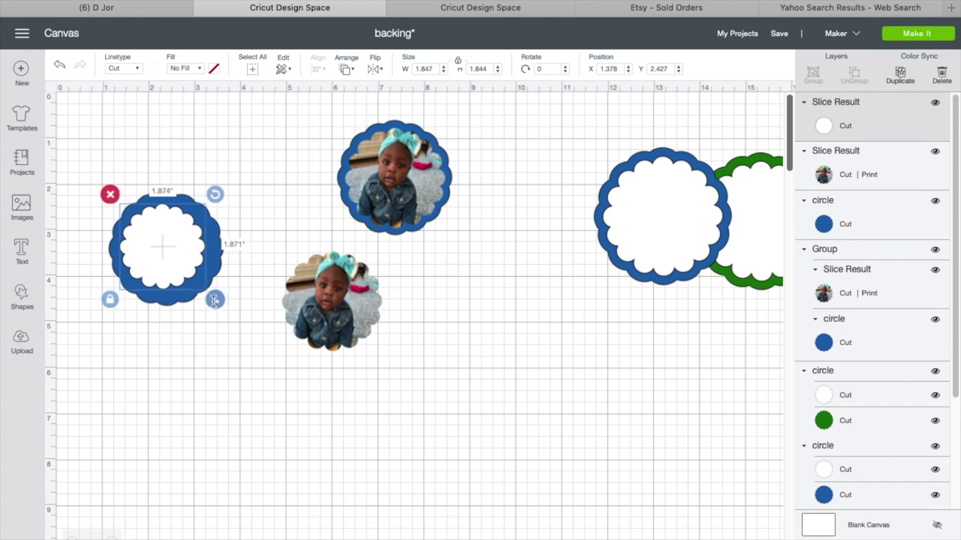
left_click_drag(215, 301, 223, 306)
left_click_drag(189, 272, 184, 272)
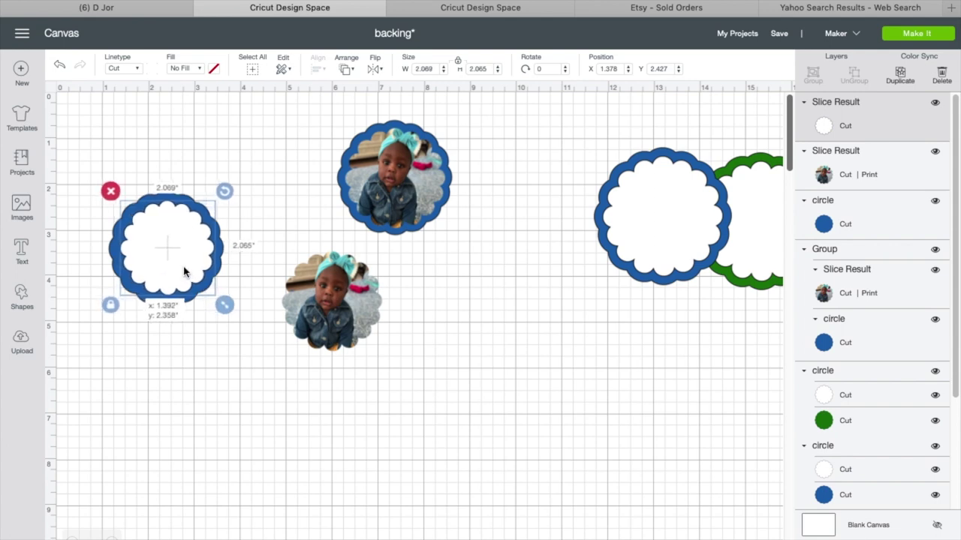
left_click_drag(226, 303, 227, 305)
left_click_drag(197, 273, 191, 277)
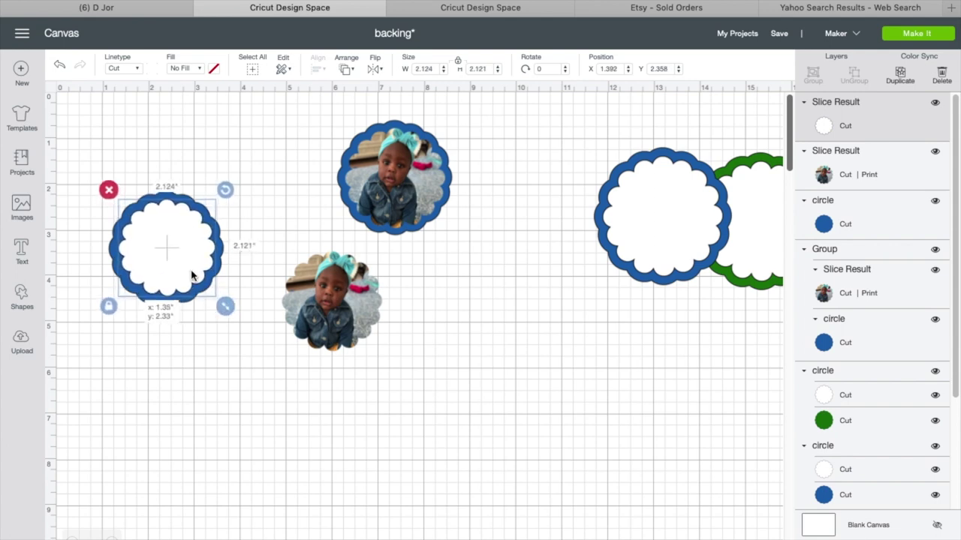
left_click(330, 298)
Bring the photo to the front and centre it, shrunk to about 1.7 inches, on the white scallop
left_click(346, 68)
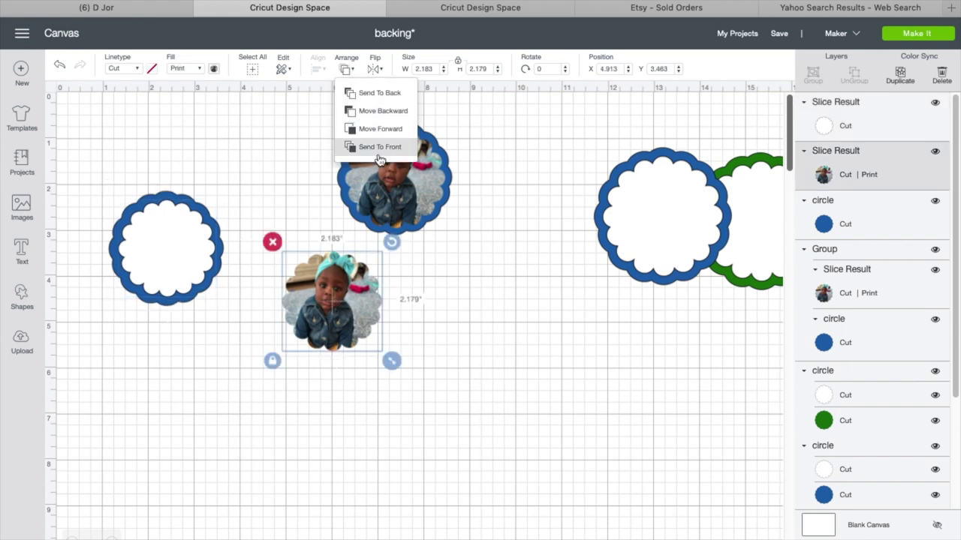
left_click(364, 147)
left_click_drag(366, 292, 201, 247)
left_click_drag(230, 311, 213, 293)
left_click_drag(179, 241, 186, 254)
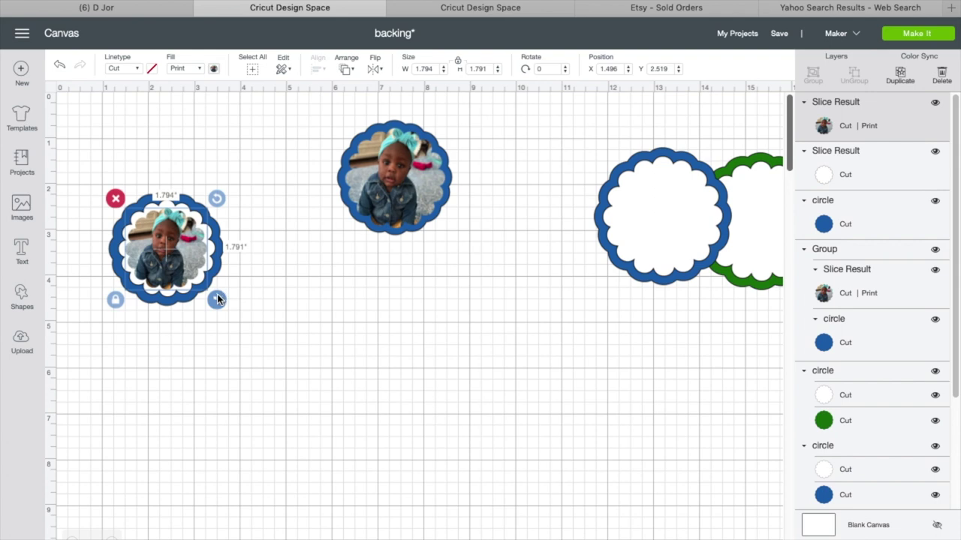
left_click_drag(216, 294, 211, 285)
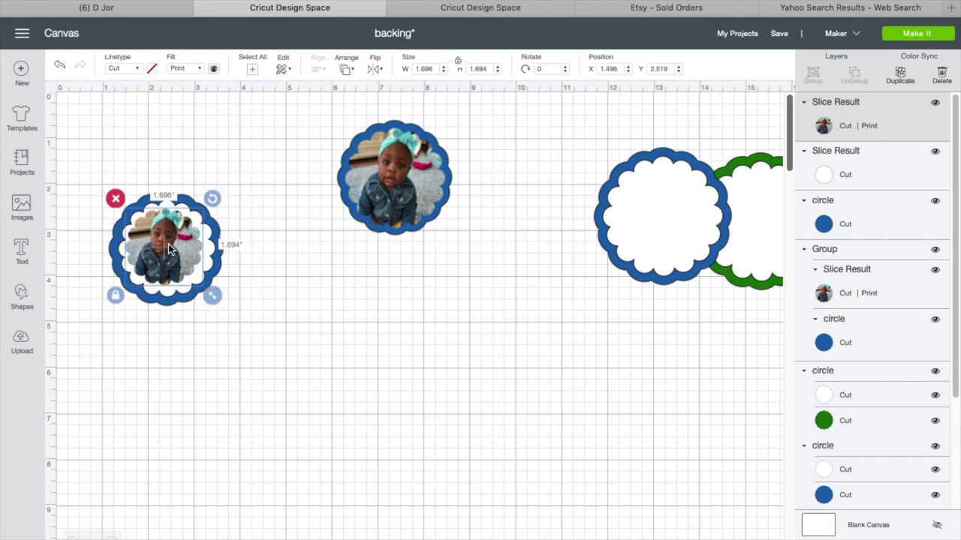
left_click_drag(168, 244, 177, 252)
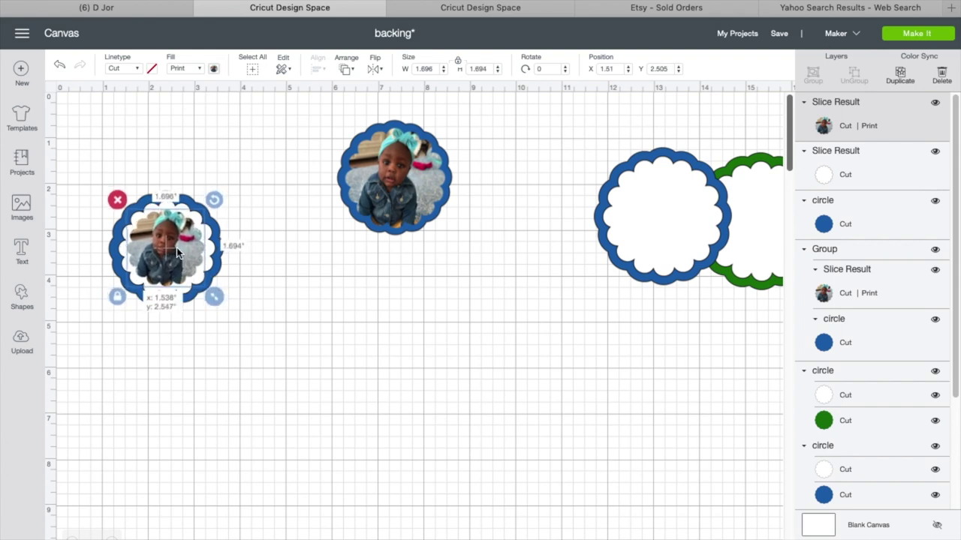
Check the new topper, then pull the blue backing out from behind the original photo
left_click(282, 267)
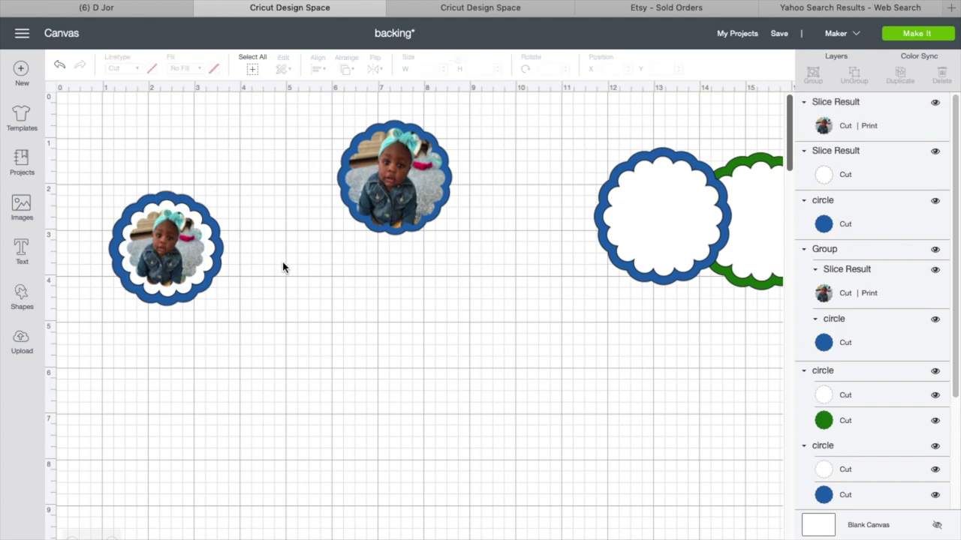
left_click(219, 251)
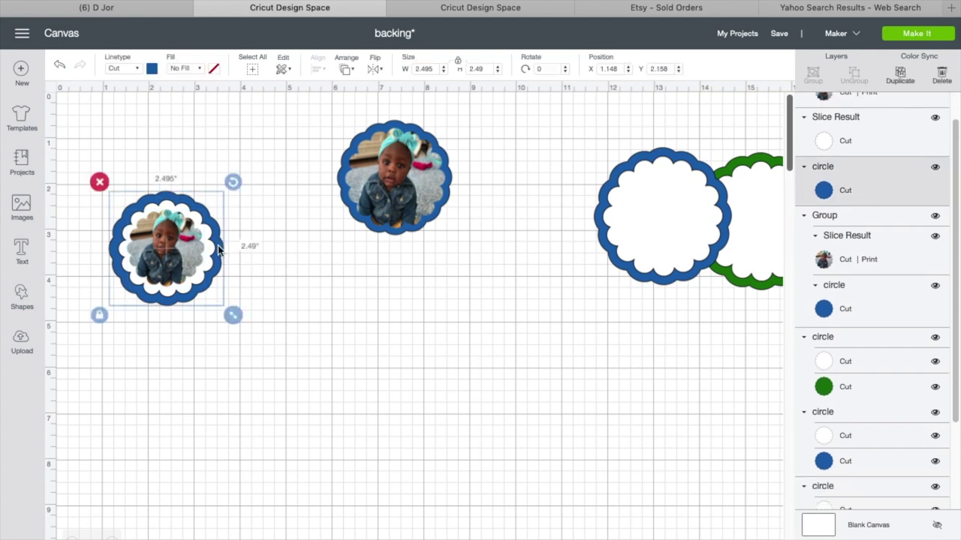
left_click(319, 252)
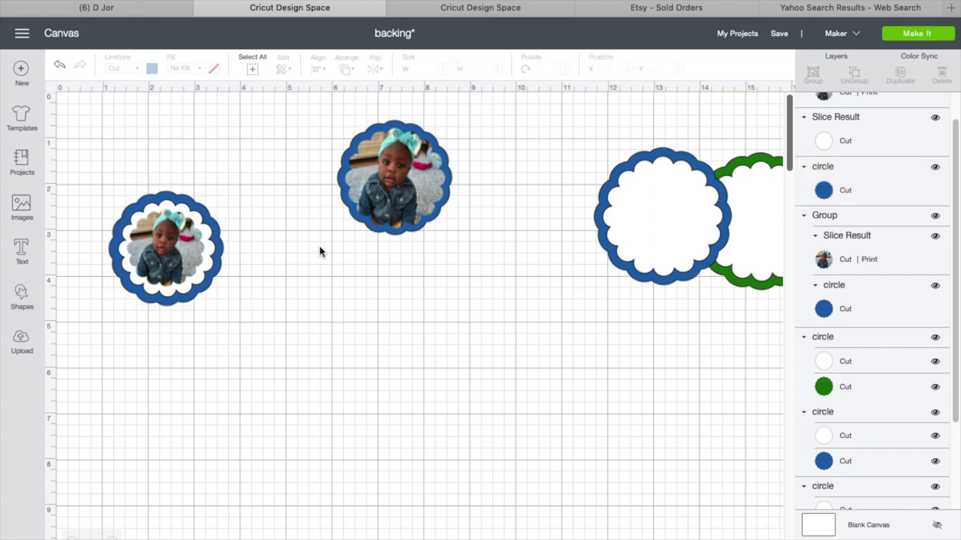
left_click(352, 180)
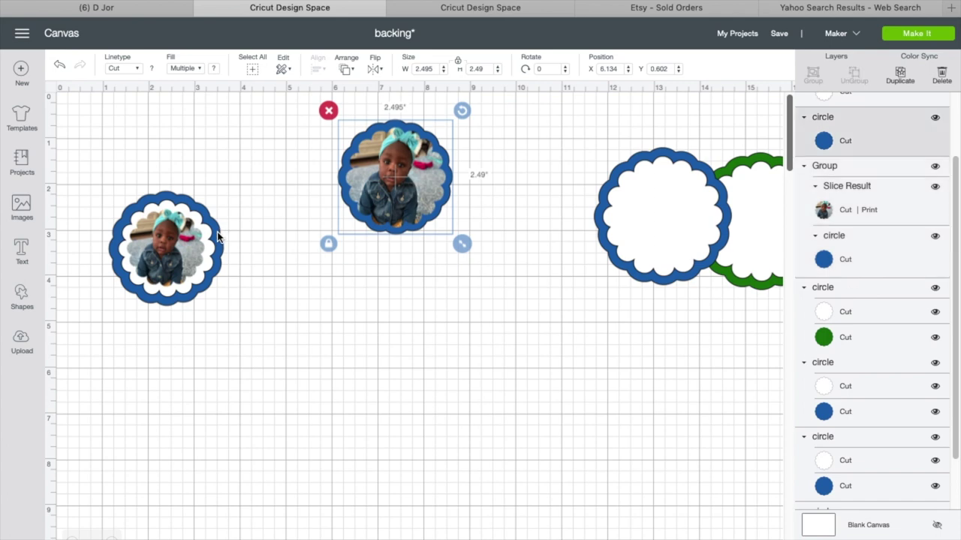
left_click_drag(218, 234, 176, 199)
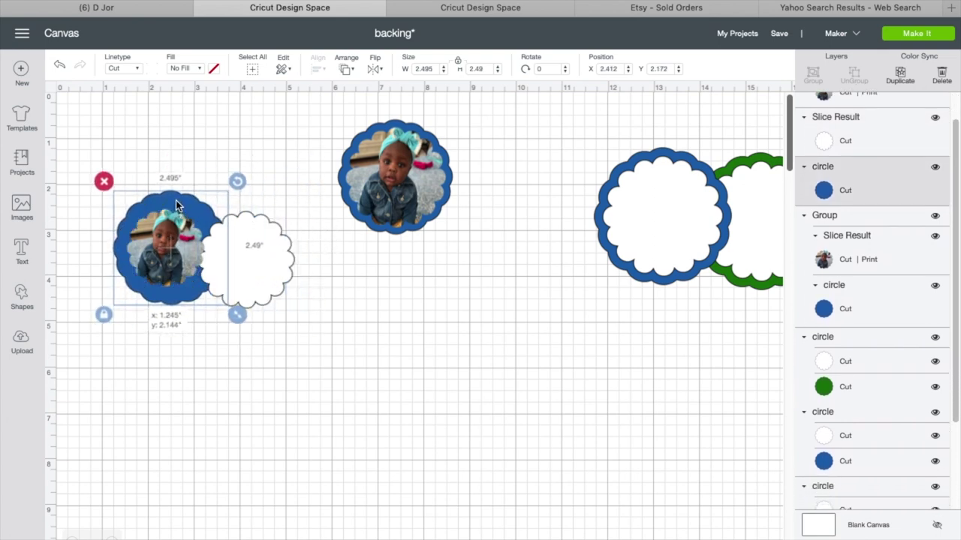
Put the backing layers back behind the photo and delete the four unused scallop rings
left_click_drag(237, 231, 157, 231)
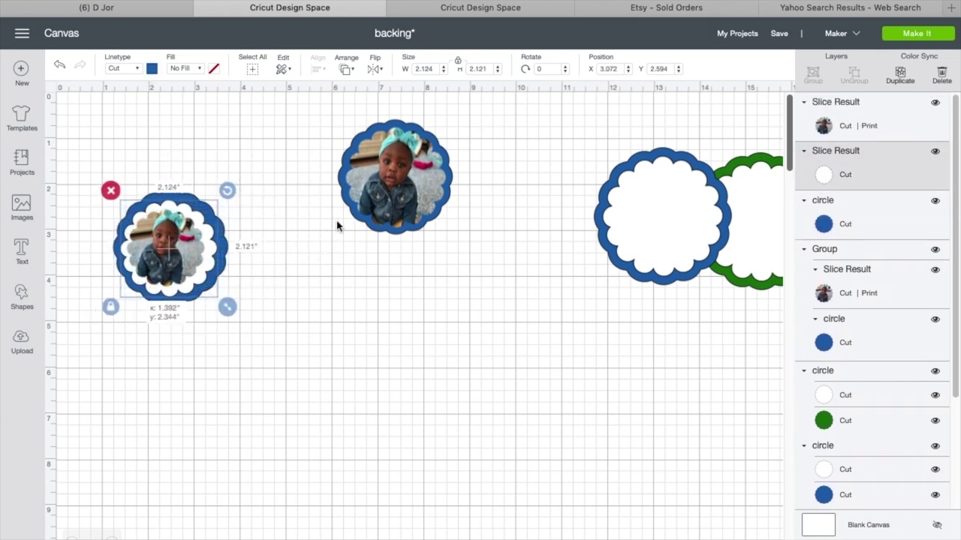
scroll(272, 294, "right", 10)
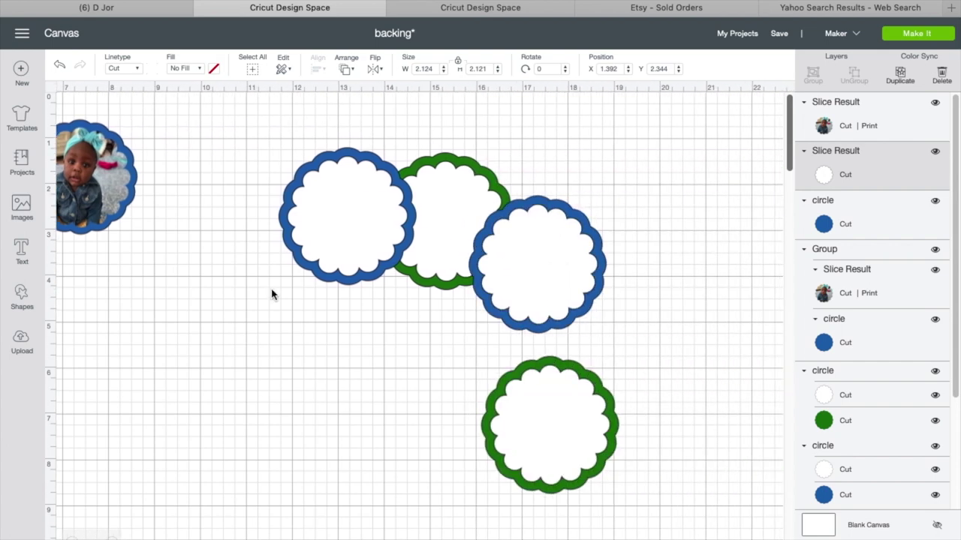
left_click_drag(260, 124, 628, 440)
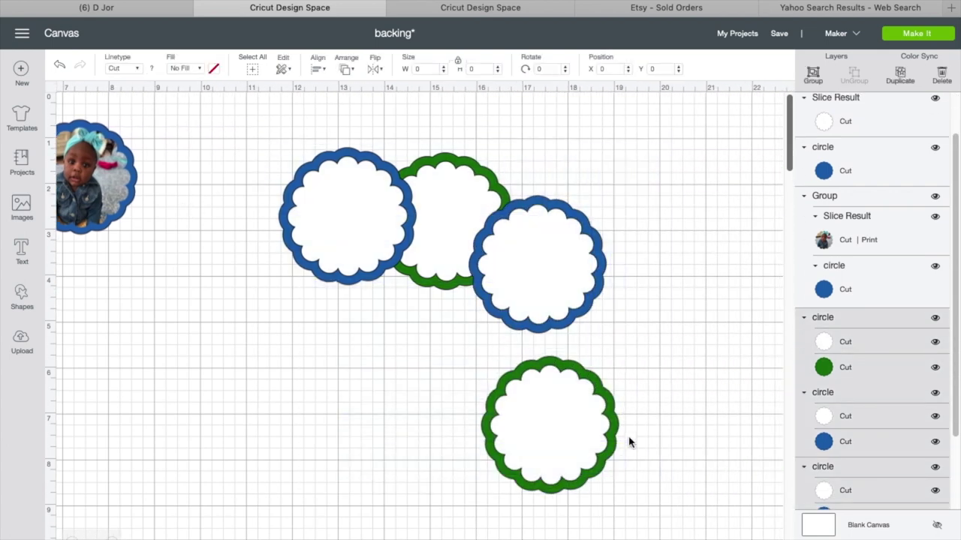
left_click(269, 137)
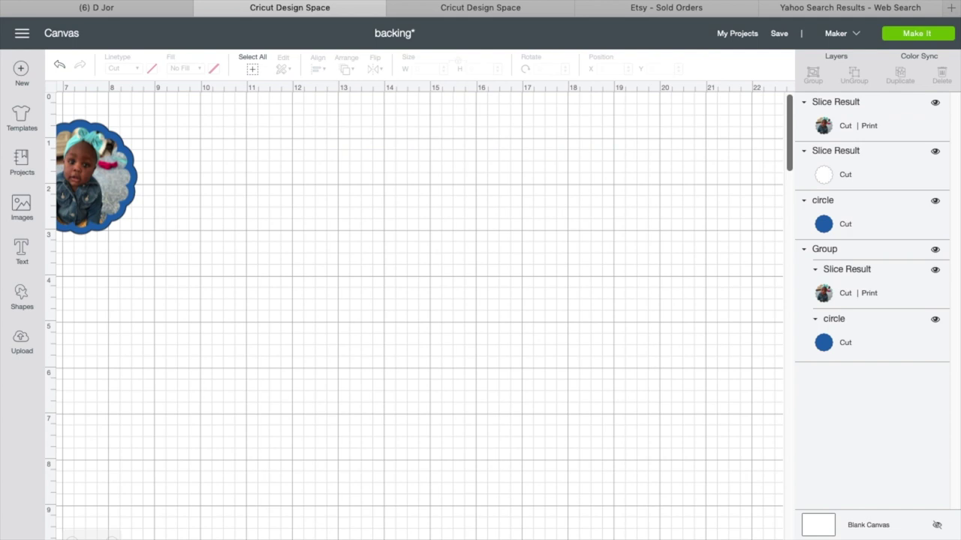
scroll(425, 311, "left", 10)
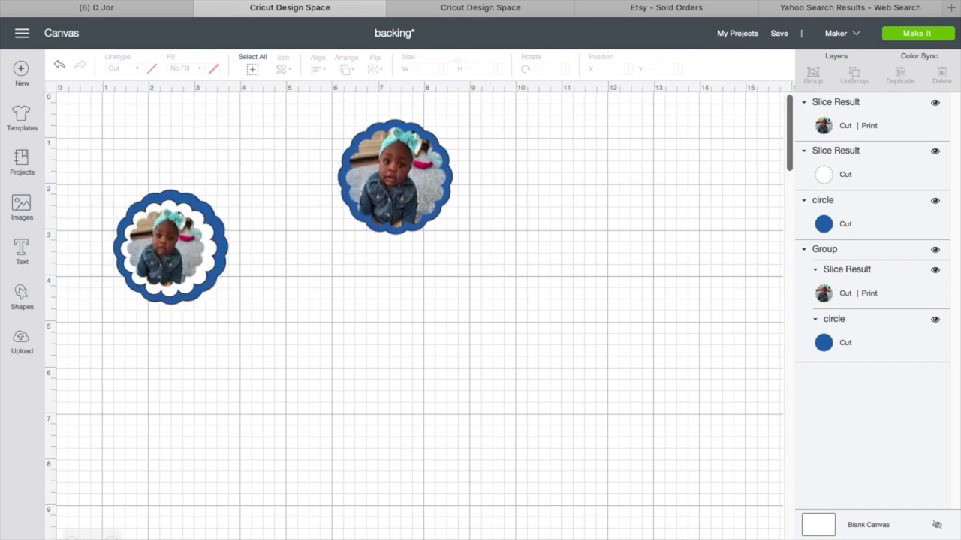
left_click(779, 38)
Save the design as a new project, replacing the proposed name 'backing - 1'
left_click(797, 64)
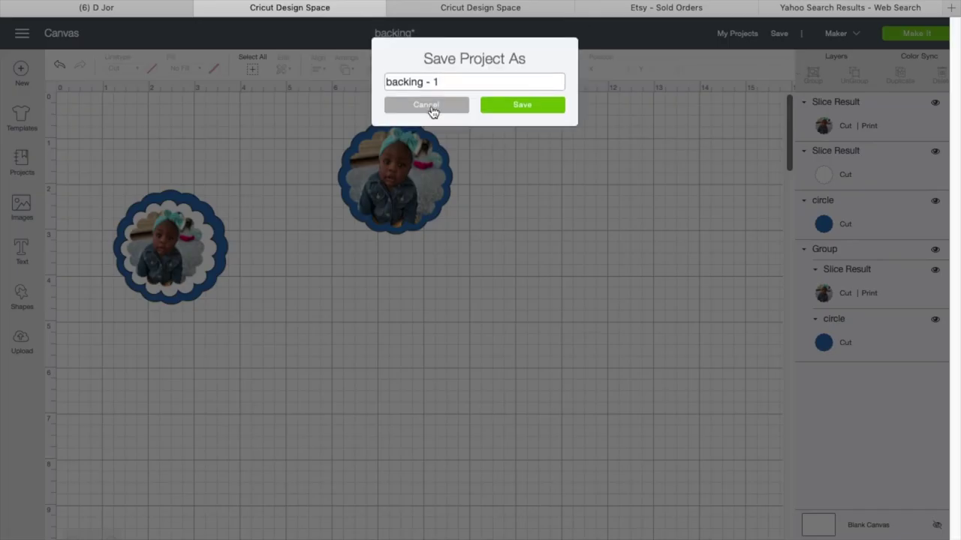
left_click_drag(389, 83, 379, 88)
type("Olivia")
left_click(528, 106)
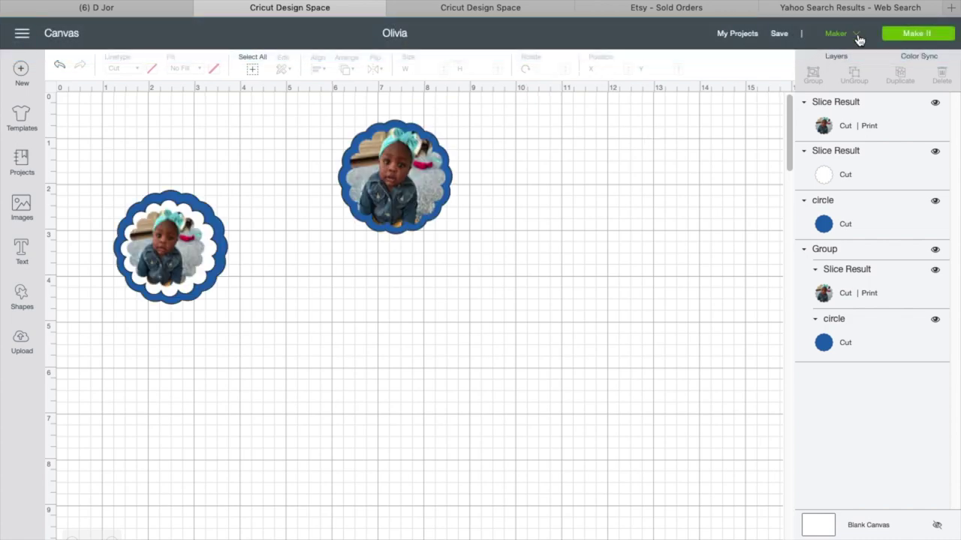
left_click(858, 35)
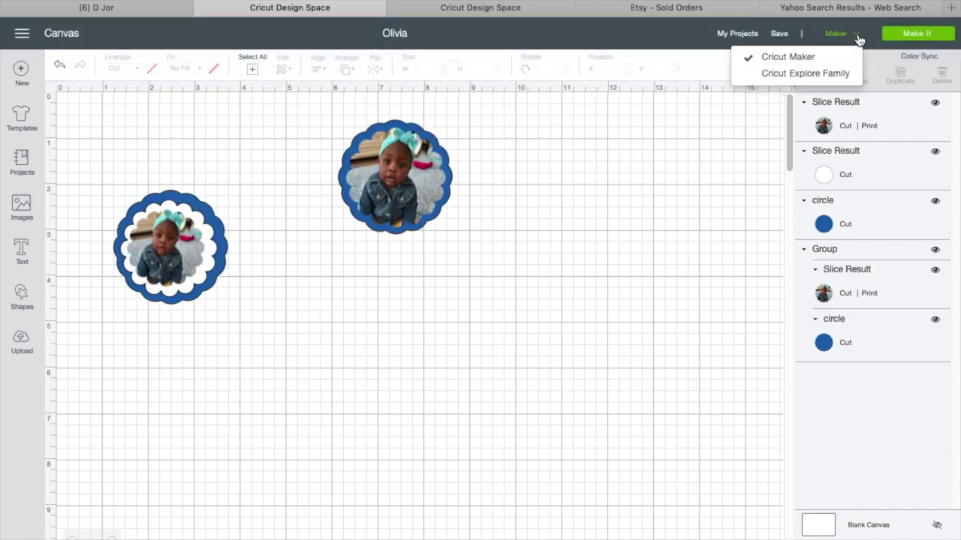
Keep Cricut Maker as the machine and send the design to the three-mat Prepare screen
left_click(785, 60)
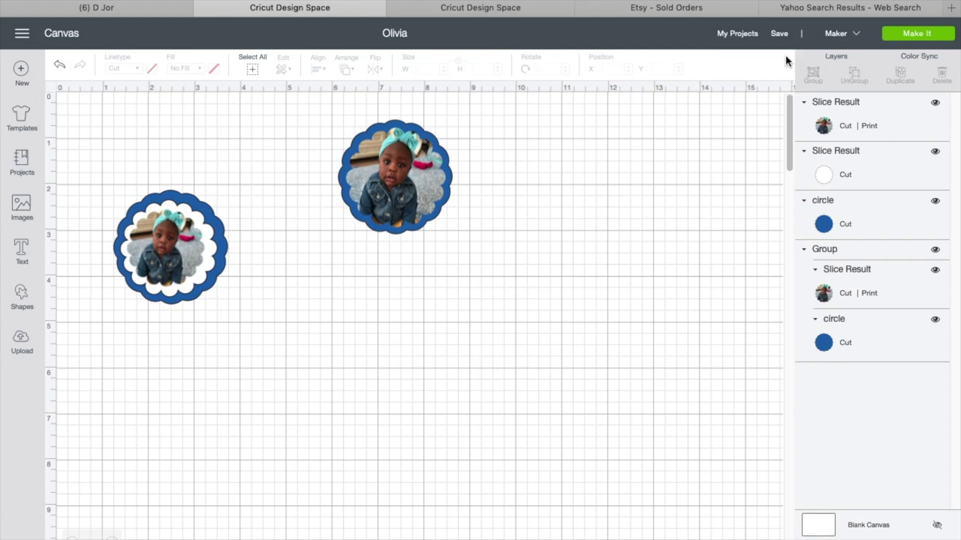
left_click(848, 34)
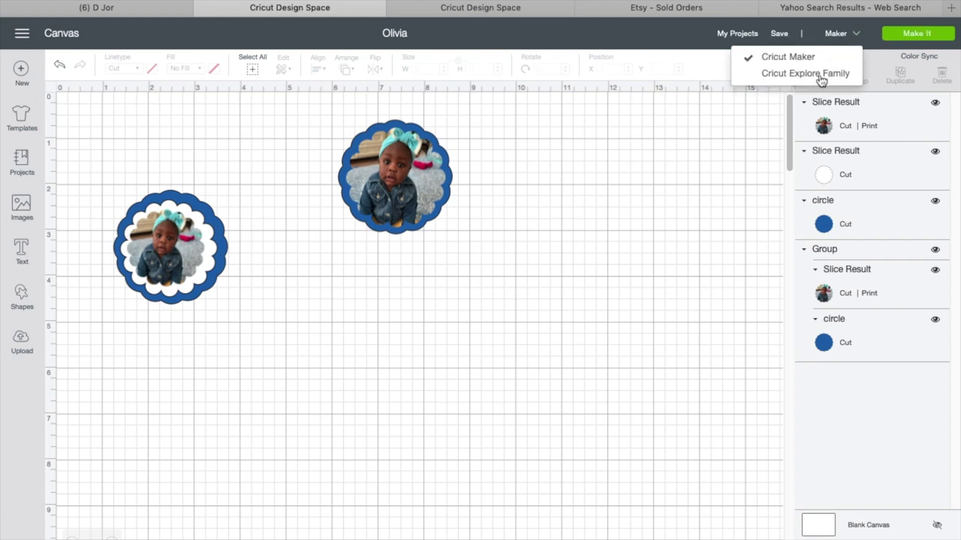
left_click(842, 36)
left_click(917, 35)
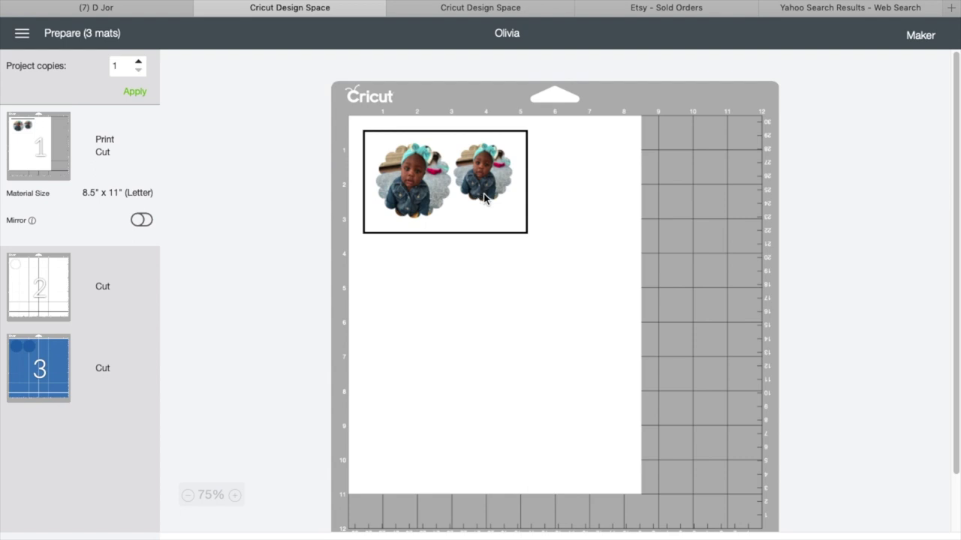
Preview mats 2, 3 and 1, then continue to the Make screen's Print step
left_click(47, 274)
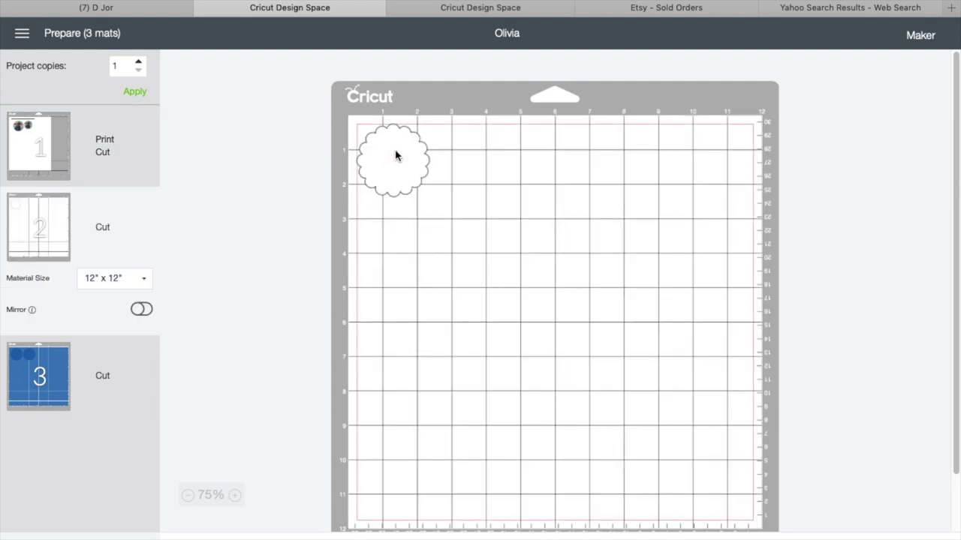
left_click(48, 383)
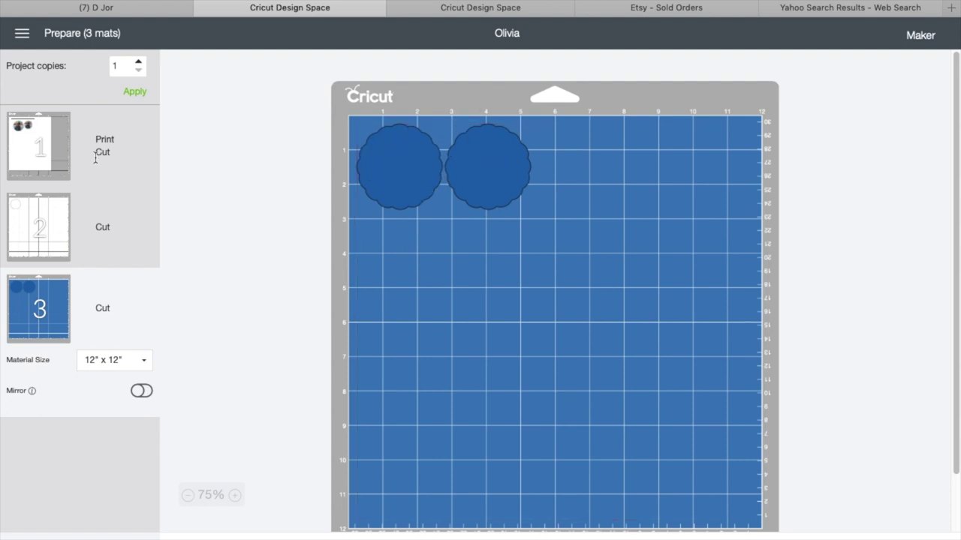
left_click(141, 171)
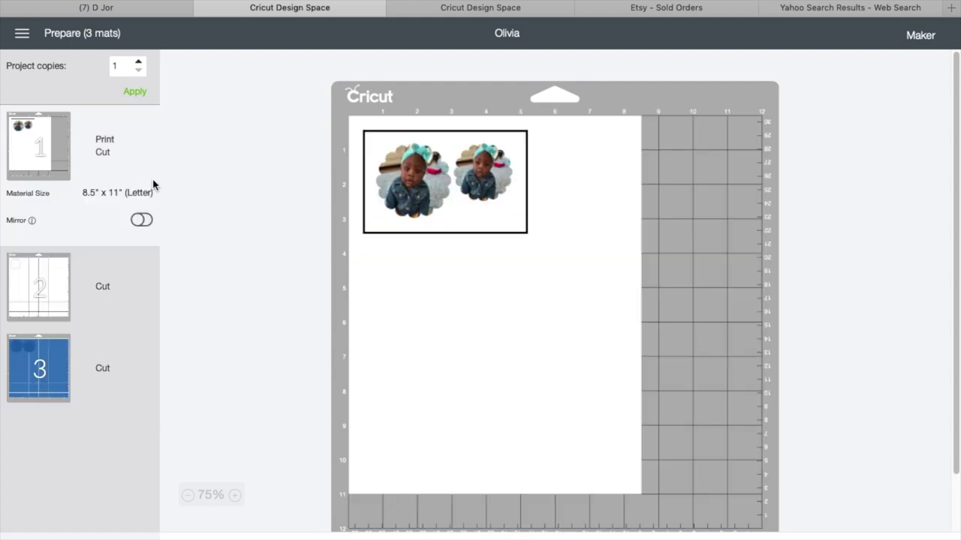
left_click(863, 534)
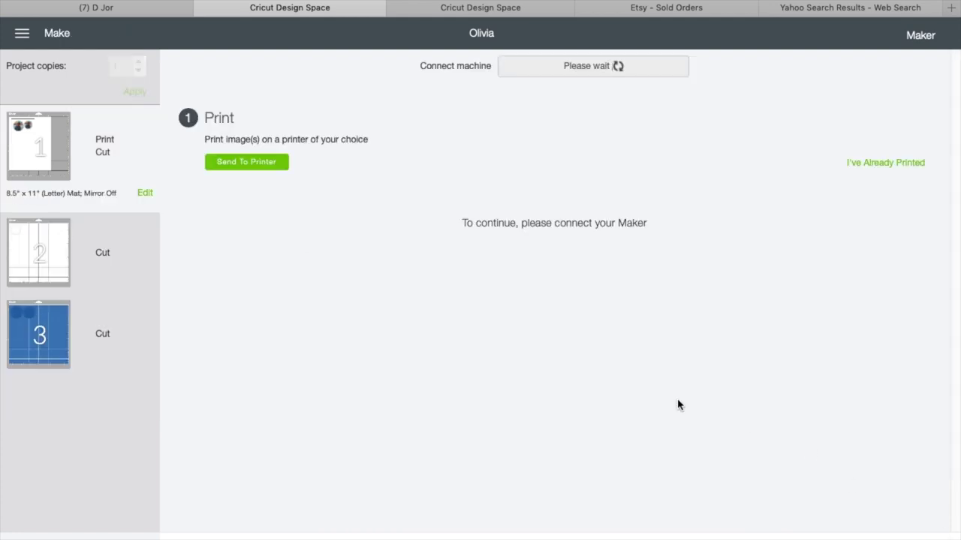
Send the photo mat to print with Use System Dialog on, then exit Safari full screen
left_click(247, 162)
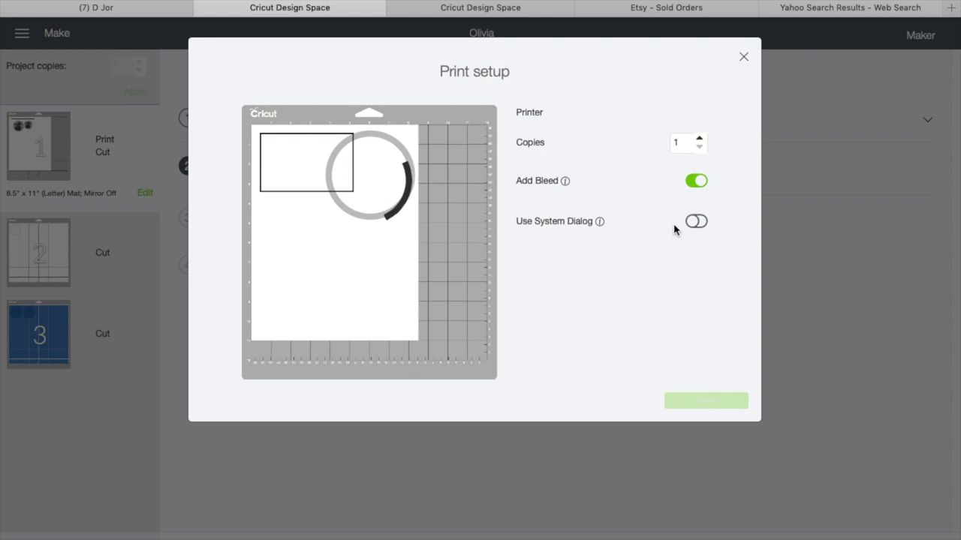
left_click(696, 241)
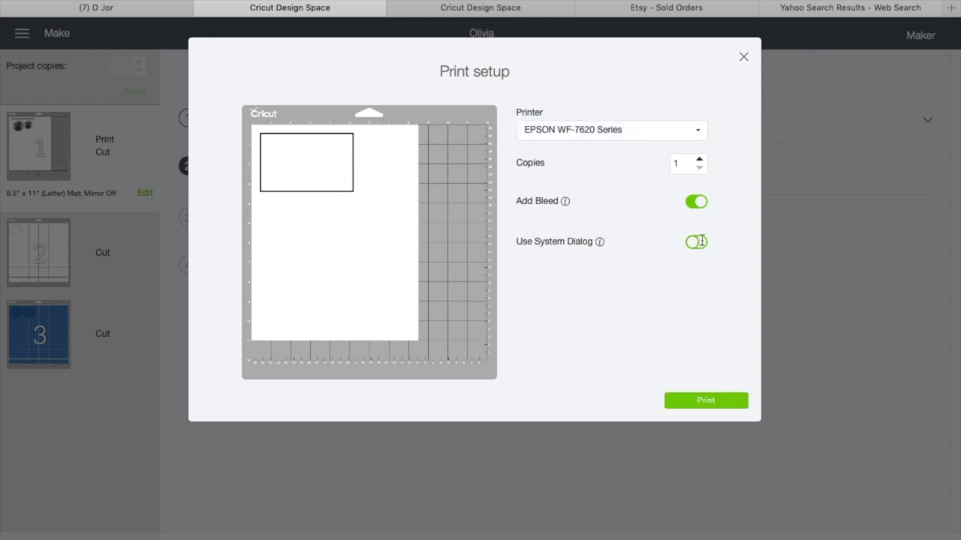
left_click(701, 406)
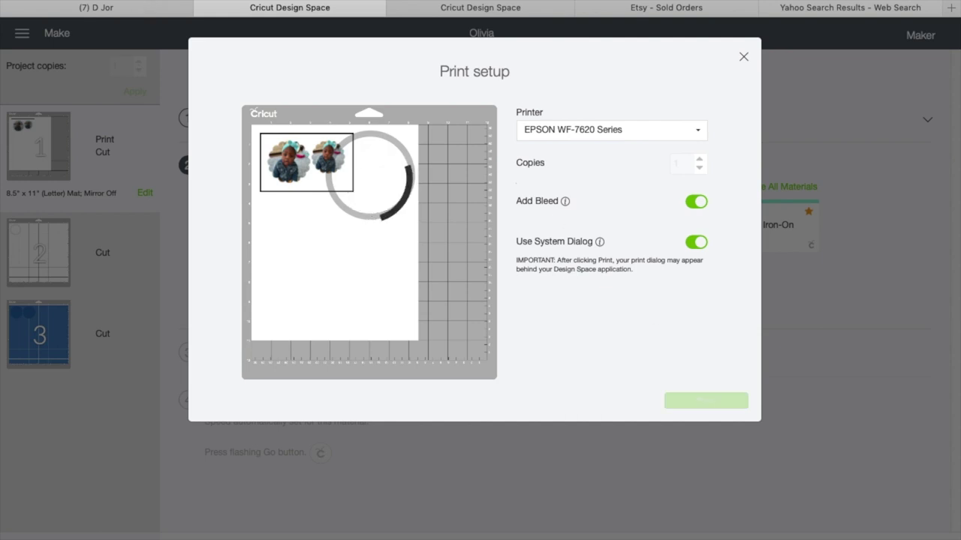
mouse_move(47, 3)
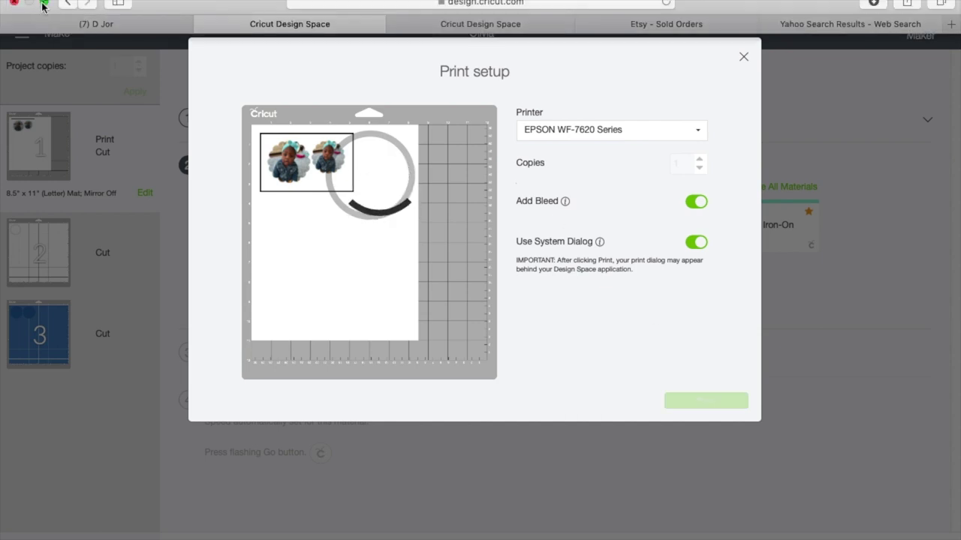
left_click(42, 8)
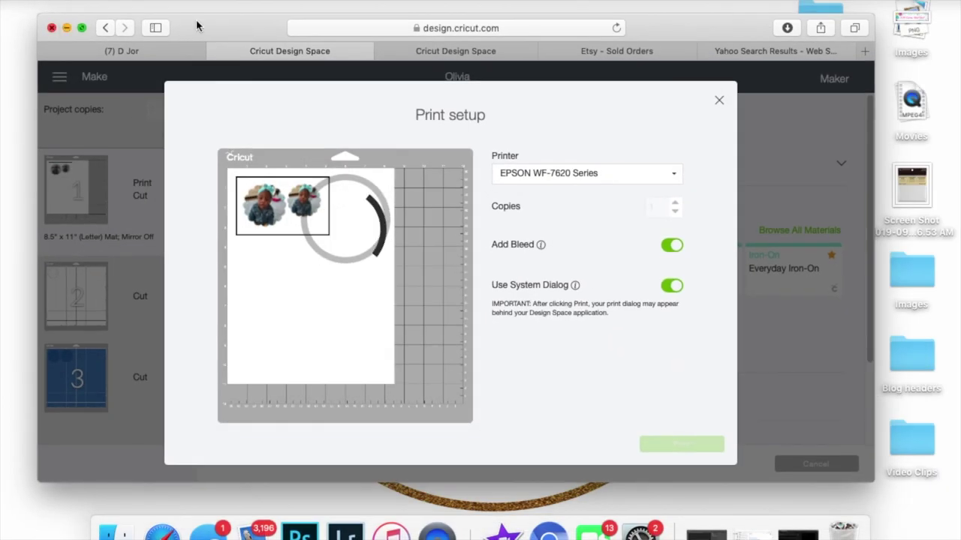
Print the two photos from the Rear Tray on Heavyweight Paper at Best quality
left_click_drag(280, 29, 326, 95)
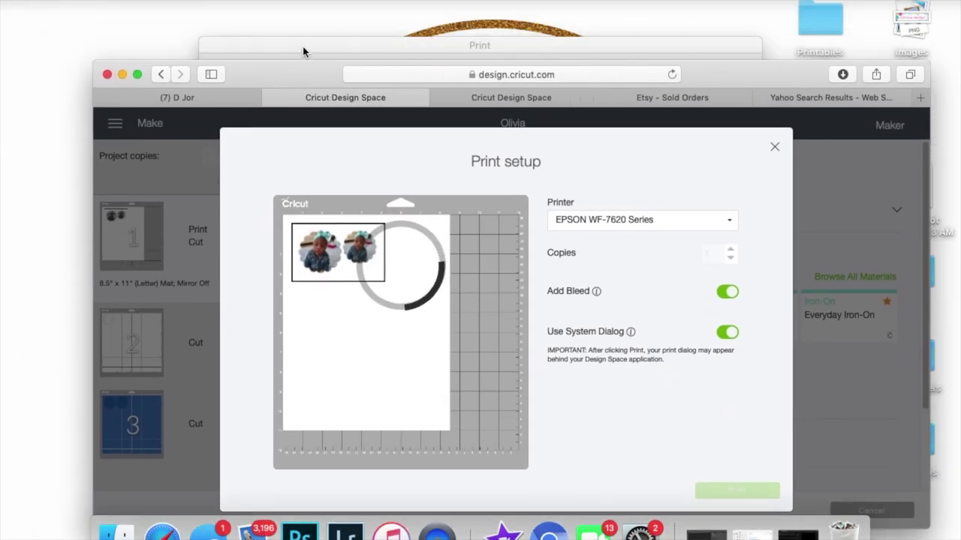
left_click(305, 50)
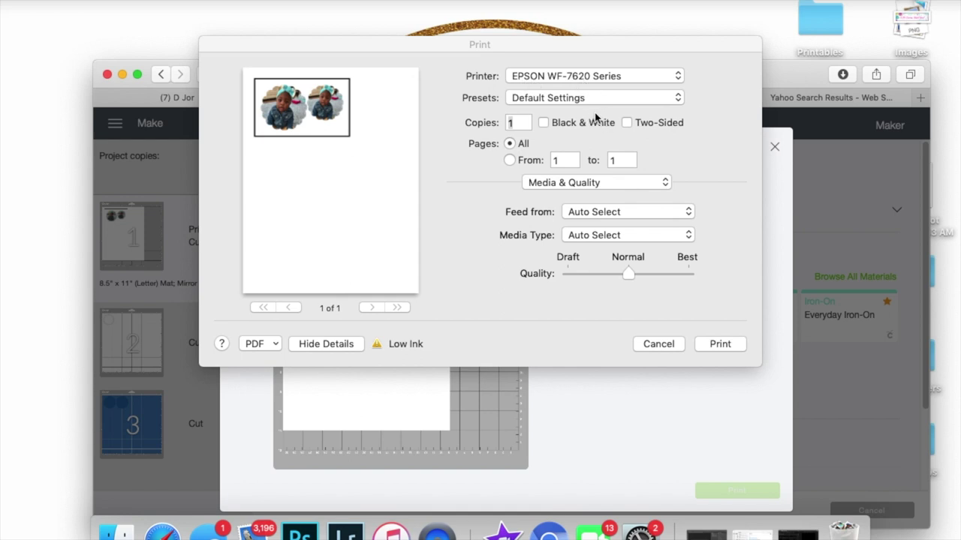
left_click(607, 213)
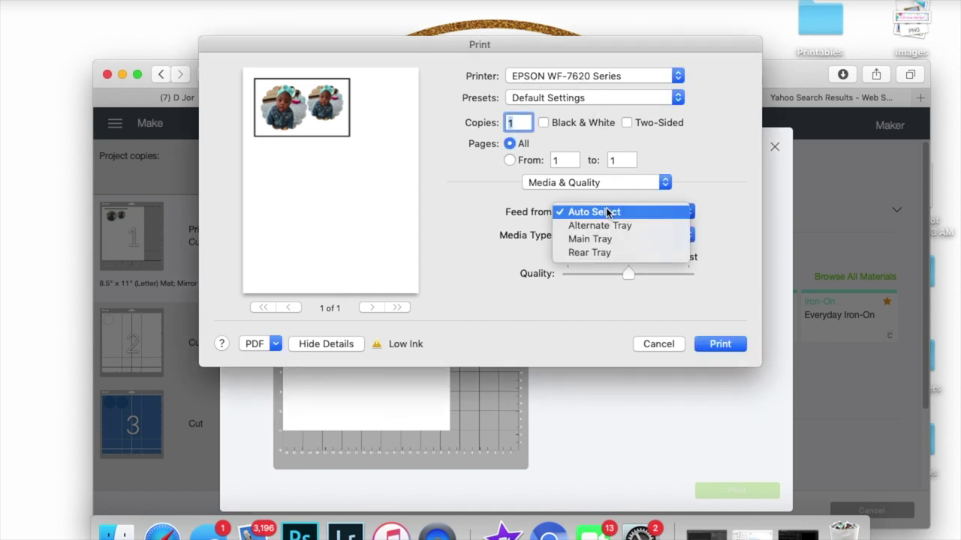
left_click(585, 253)
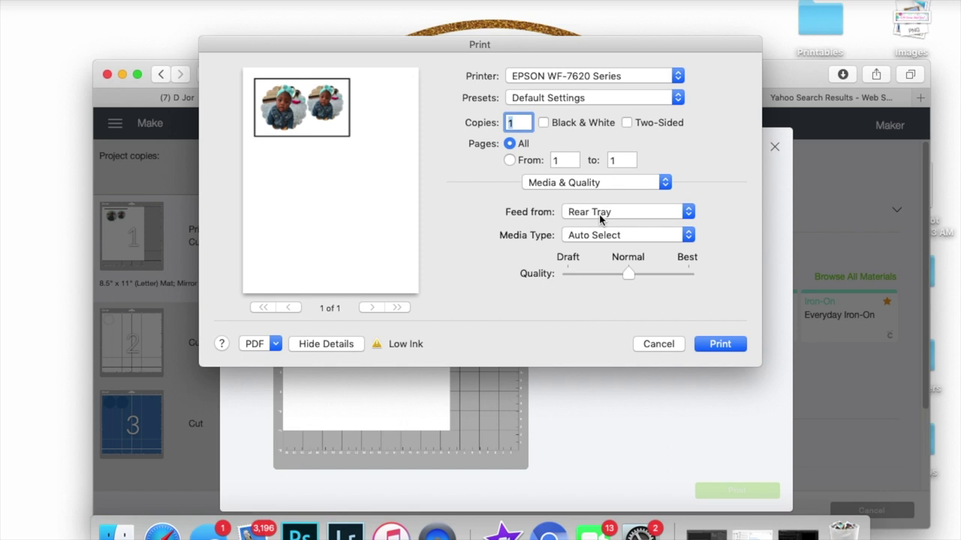
left_click(604, 235)
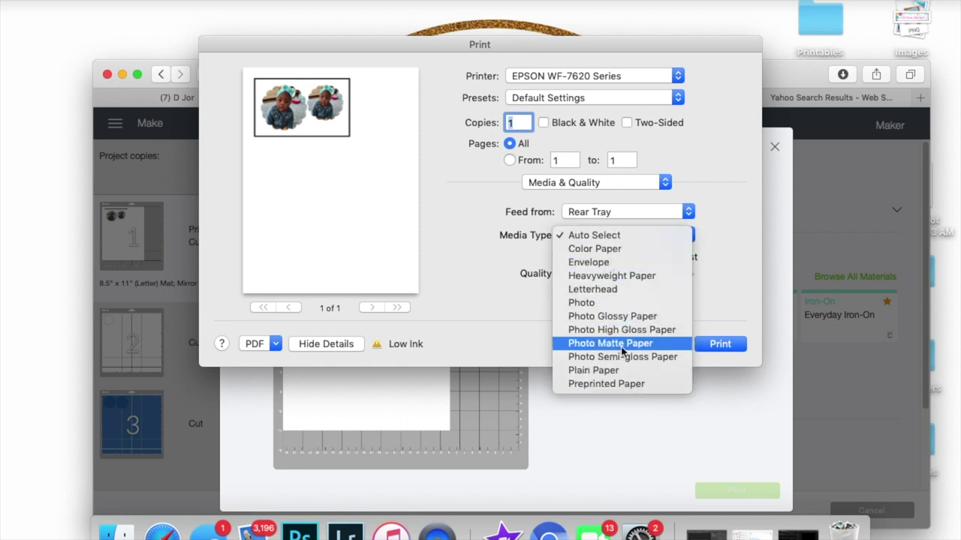
left_click(658, 276)
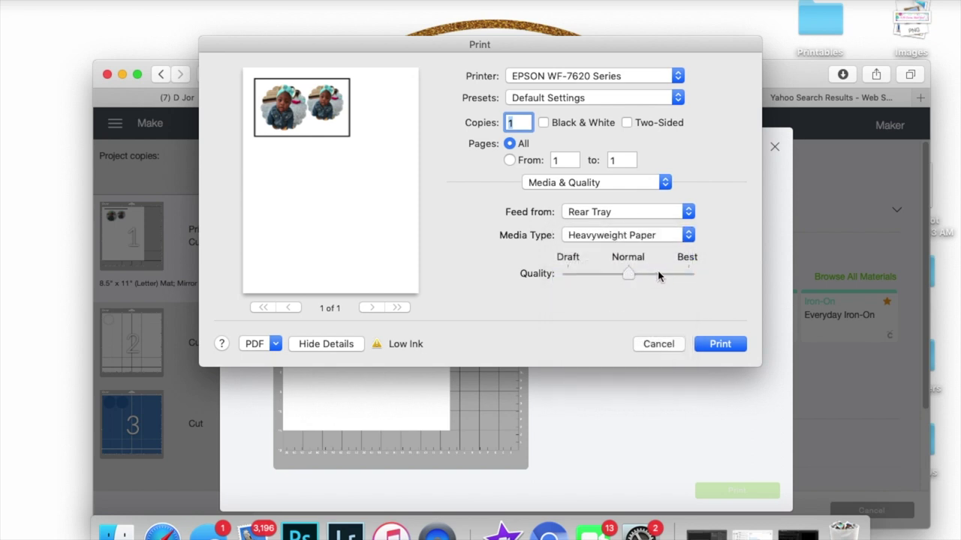
left_click_drag(658, 276, 692, 270)
left_click(713, 347)
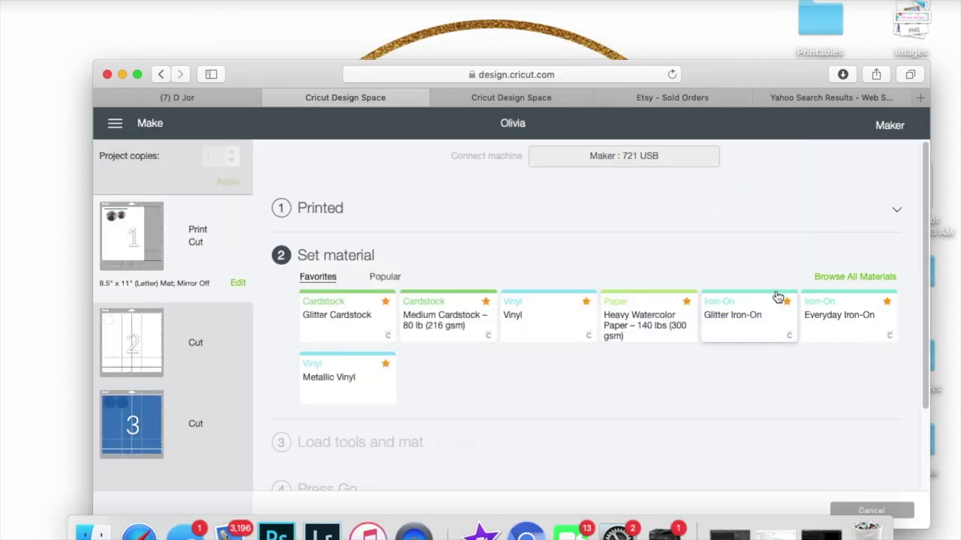
Preview mat 2, return to the printed photo mat, and move the browser window back
mouse_move(116, 238)
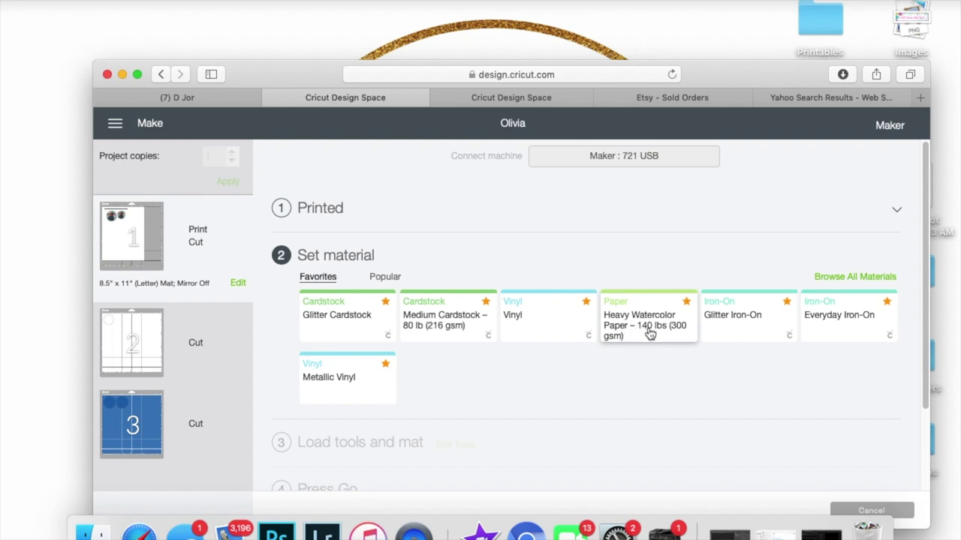
double_click(144, 340)
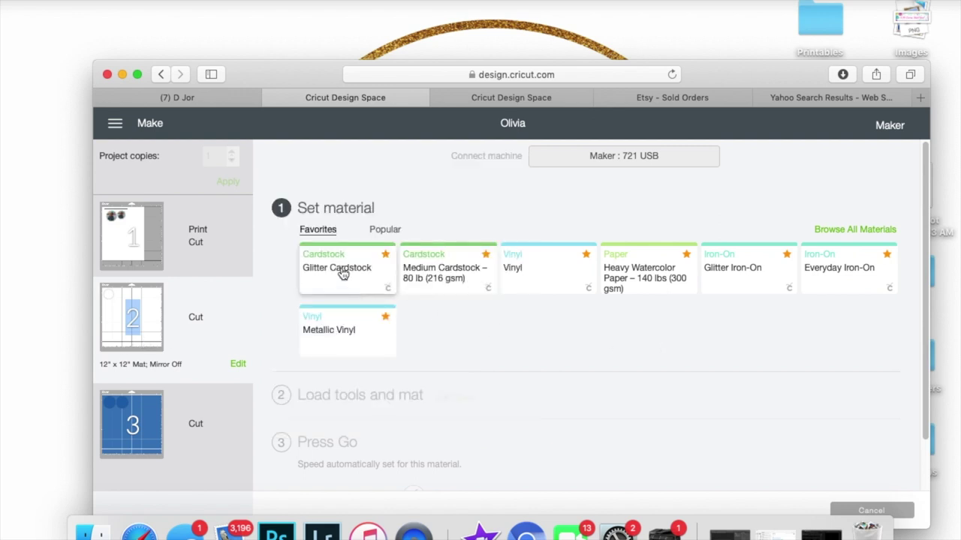
left_click(138, 231)
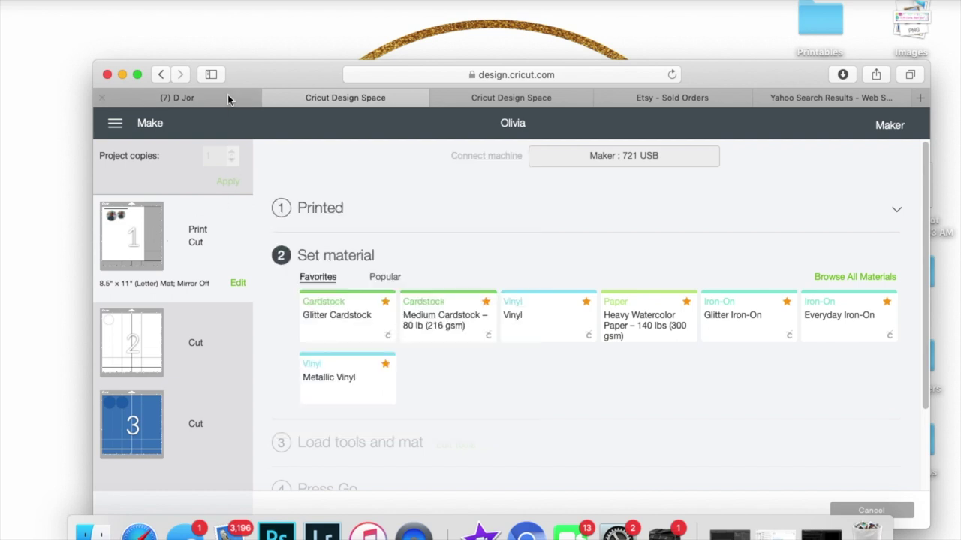
left_click_drag(301, 110, 253, 36)
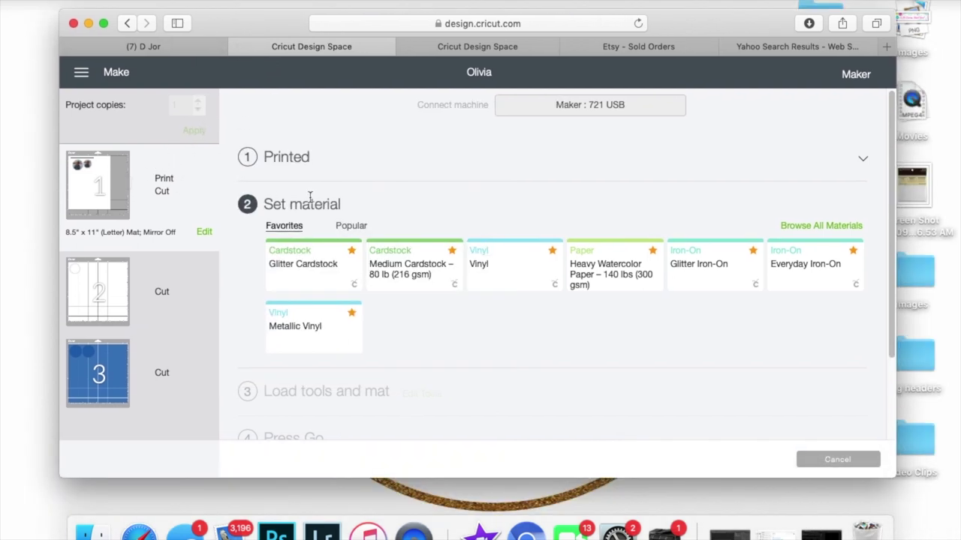